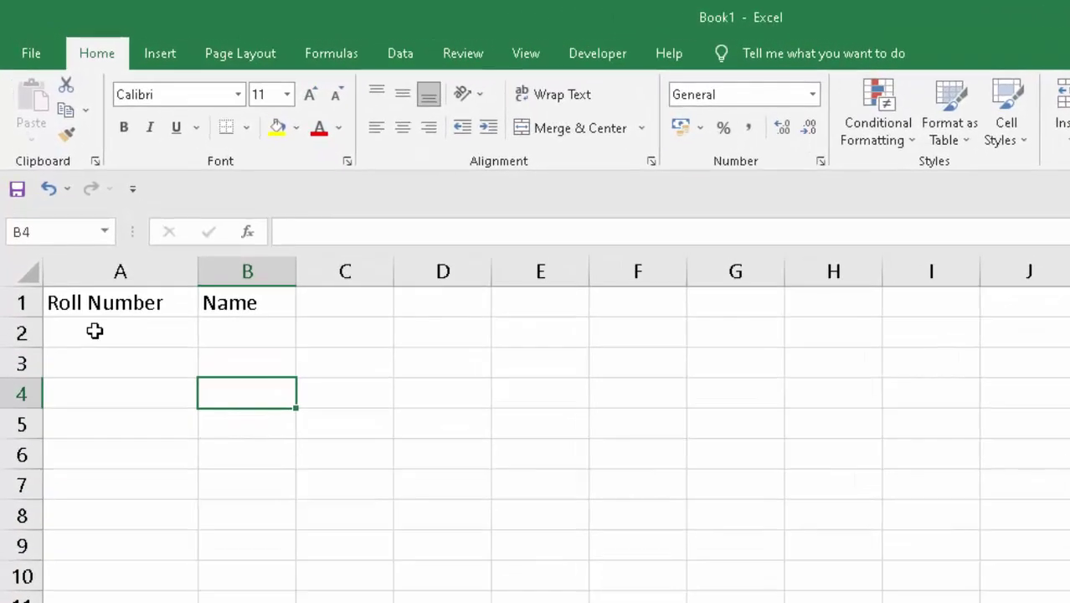
Fill the Roll Number column A2:A10 with 1 to 9 by entering 1 and 2 and extending the series.
{"action": "left_click", "coordinate": [68, 239]}
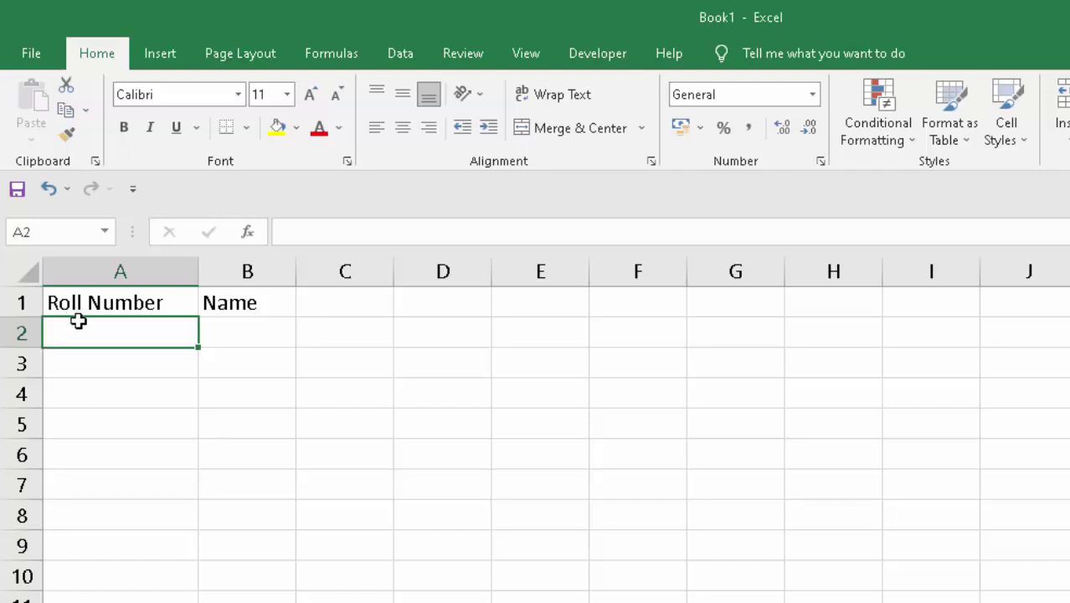
{"action": "left_click_drag", "start_coordinate": [87, 357], "coordinate": [82, 510]}
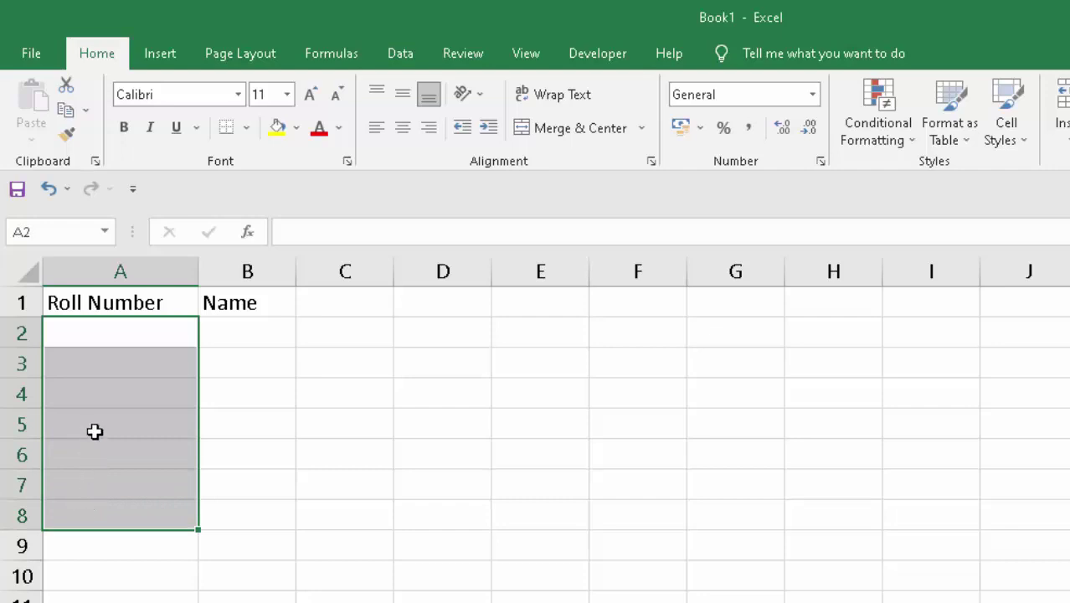
{"action": "left_click", "coordinate": [115, 332]}
{"action": "left_click_drag", "start_coordinate": [115, 332], "coordinate": [102, 568]}
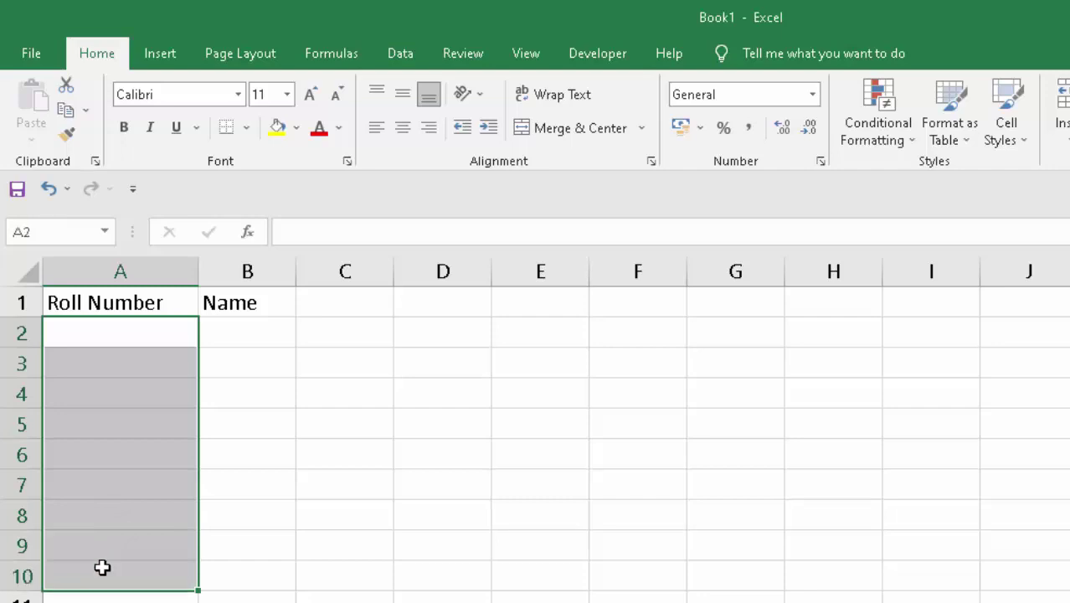
{"action": "left_click", "coordinate": [261, 325]}
{"action": "left_click_drag", "start_coordinate": [264, 353], "coordinate": [254, 522]}
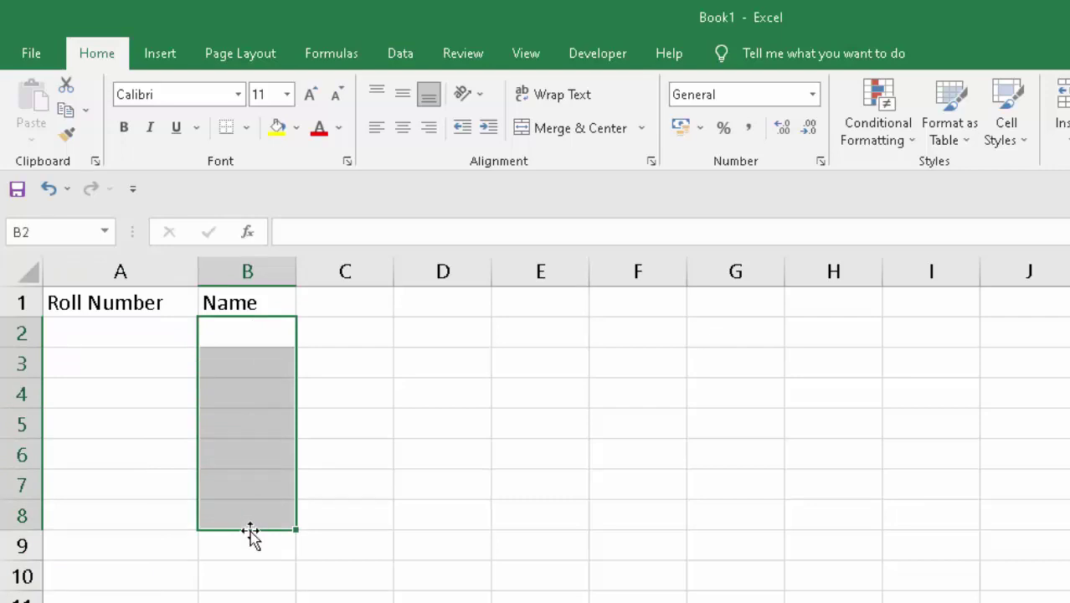
{"action": "left_click", "coordinate": [131, 335]}
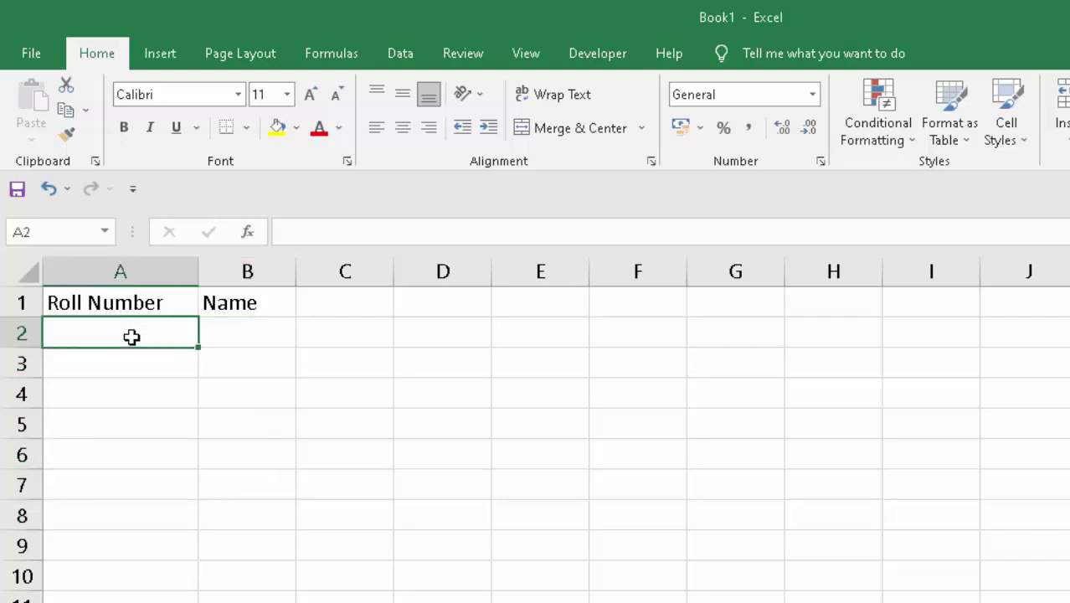
{"action": "type", "text": "1"}
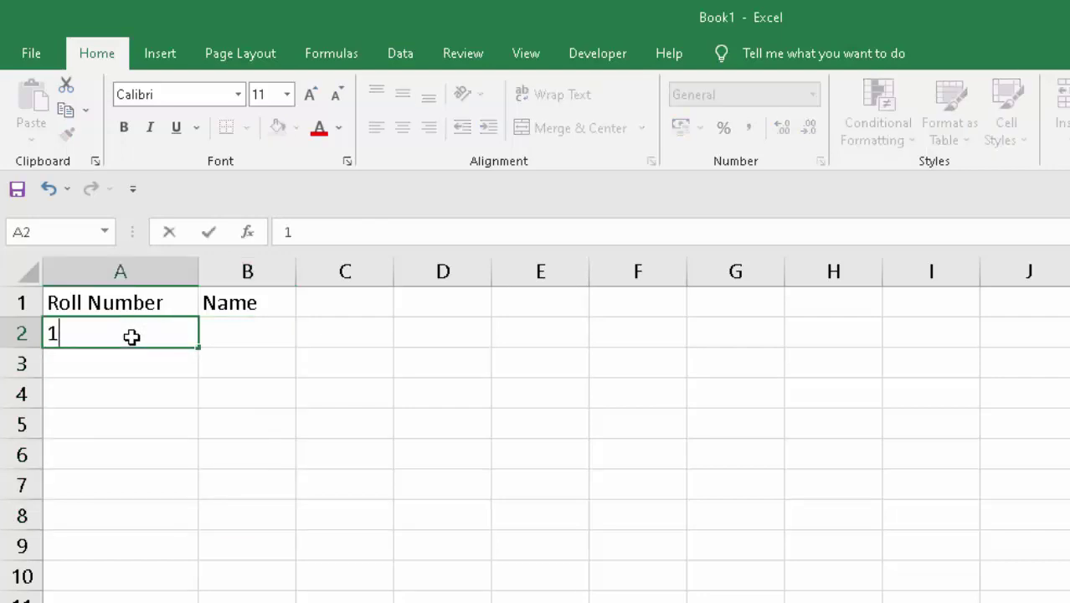
{"action": "key", "text": "Return"}
{"action": "type", "text": "2"}
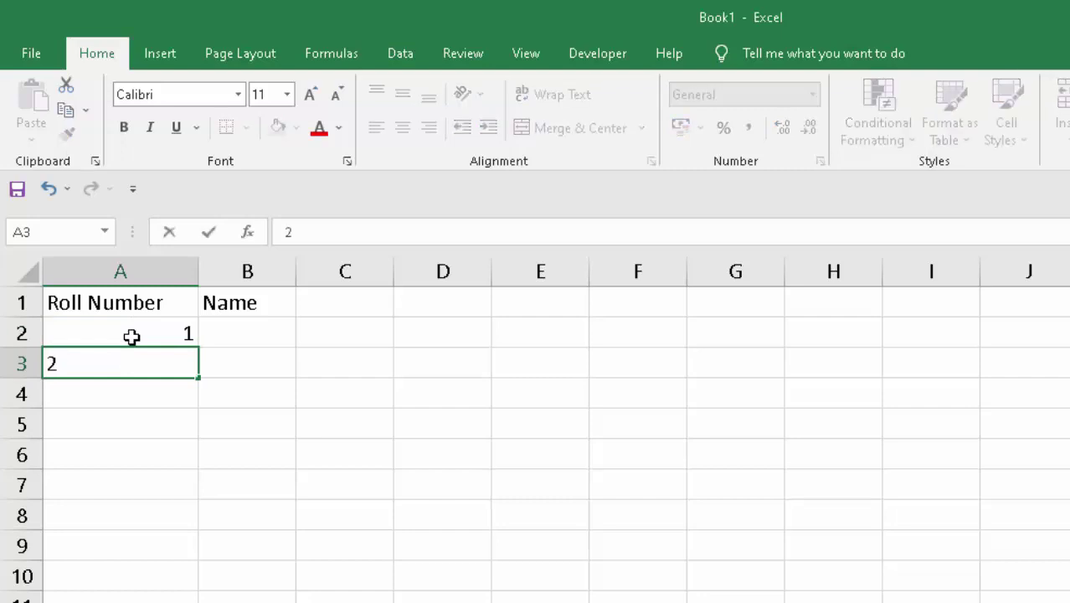
{"action": "left_click_drag", "start_coordinate": [131, 336], "coordinate": [138, 356]}
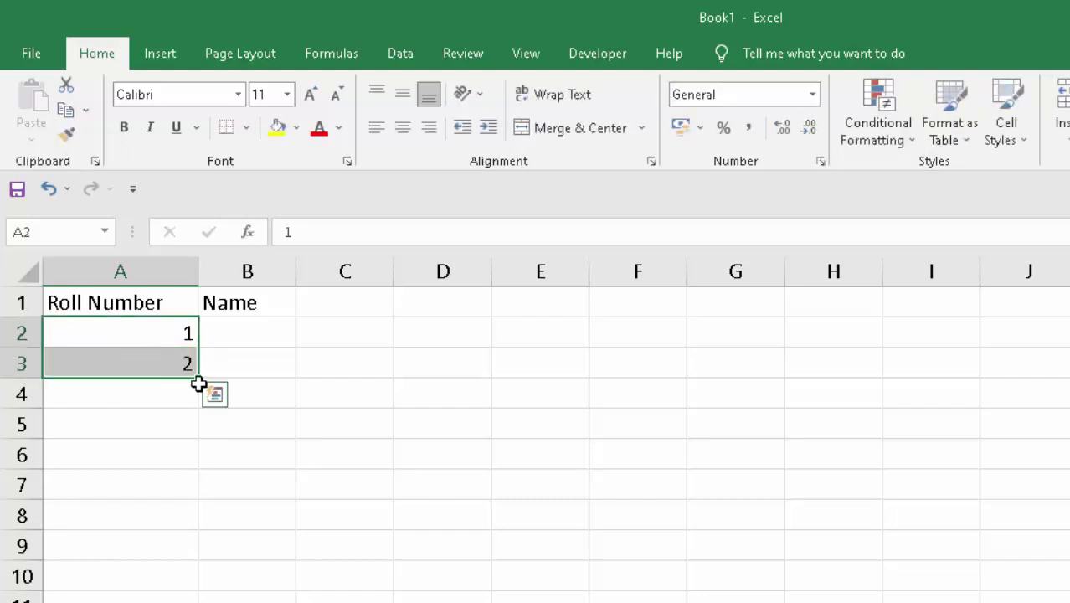
{"action": "left_click_drag", "start_coordinate": [198, 398], "coordinate": [194, 573]}
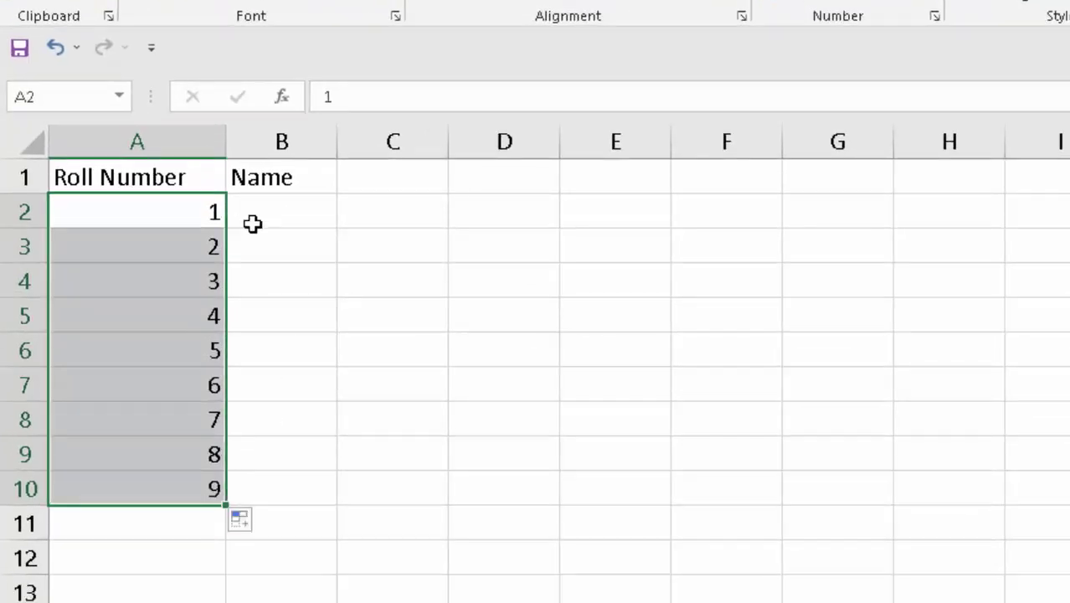
Enter five student names down the Name column starting at B2.
{"action": "left_click", "coordinate": [252, 222]}
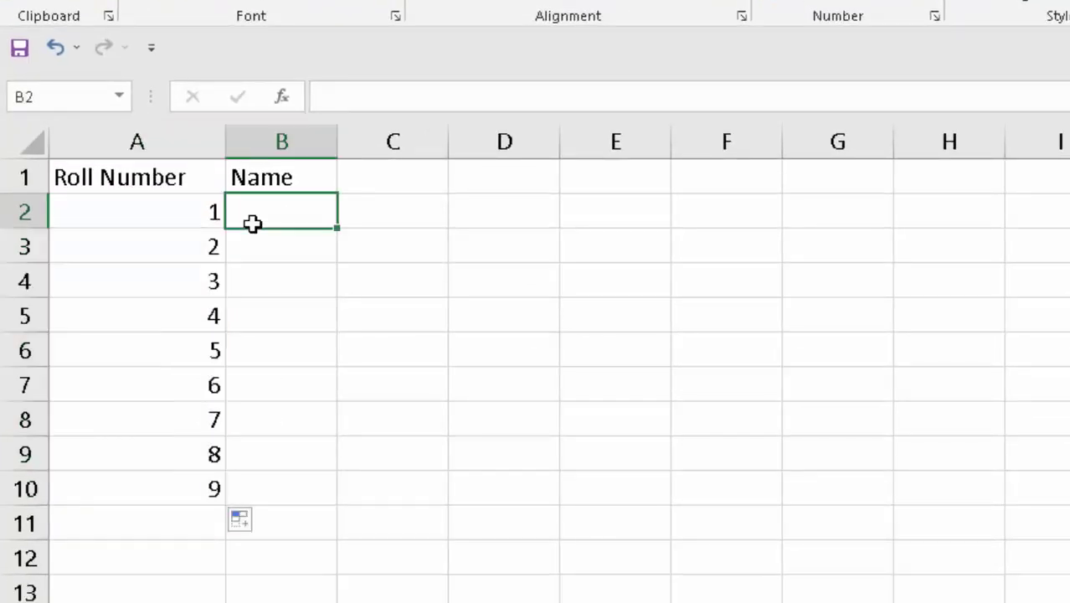
{"action": "type", "text": "Ra"}
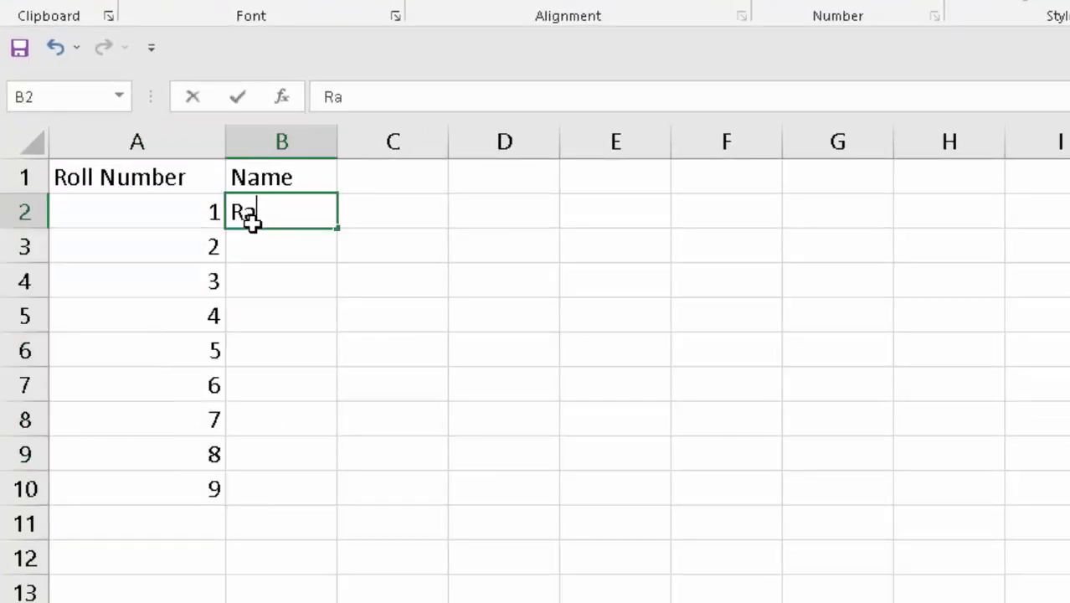
{"action": "type", "text": "m"}
{"action": "key", "text": "Return"}
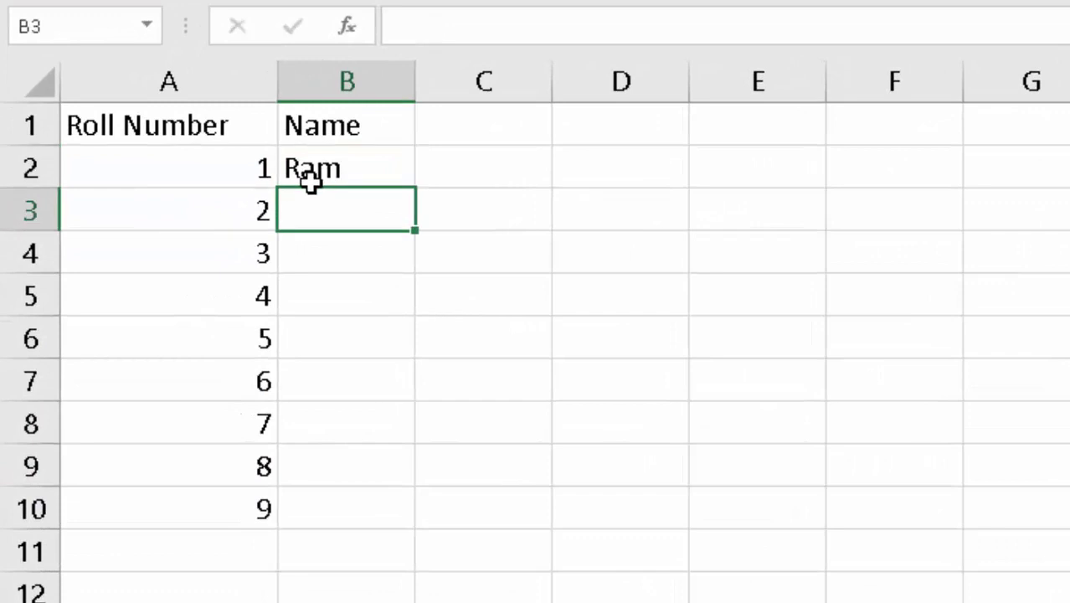
{"action": "type", "text": "Shyam"}
{"action": "key", "text": "Return"}
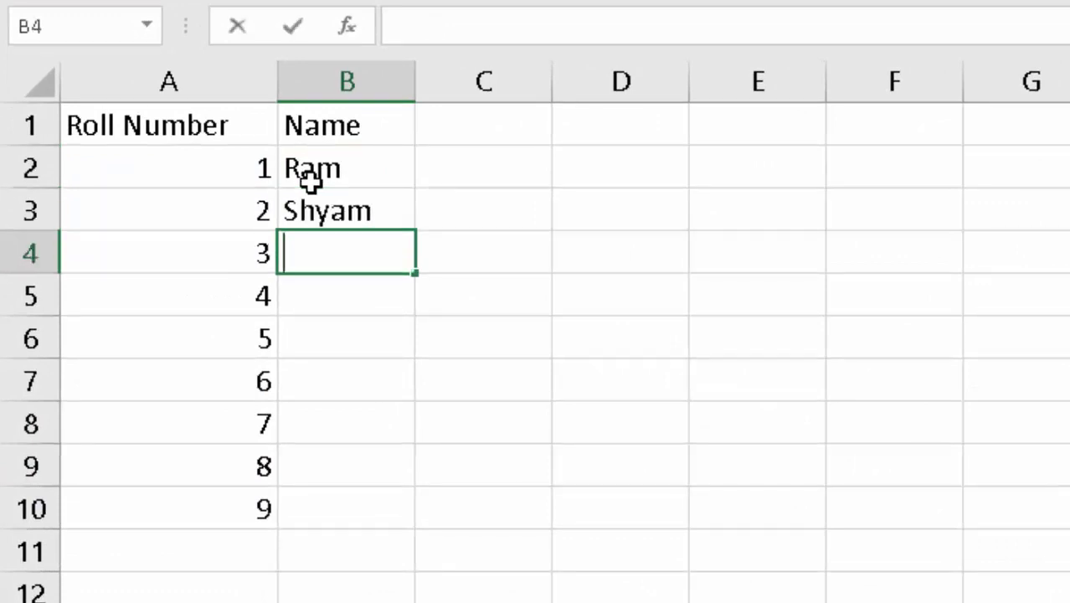
{"action": "type", "text": "Gaura"}
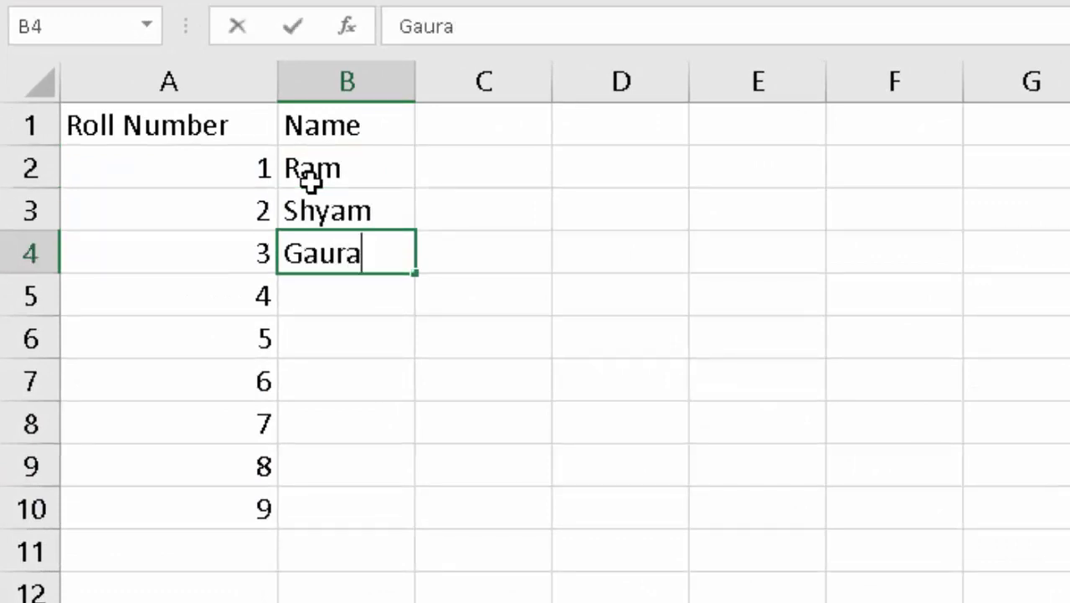
{"action": "type", "text": "v"}
{"action": "key", "text": "Return"}
{"action": "type", "text": "R"}
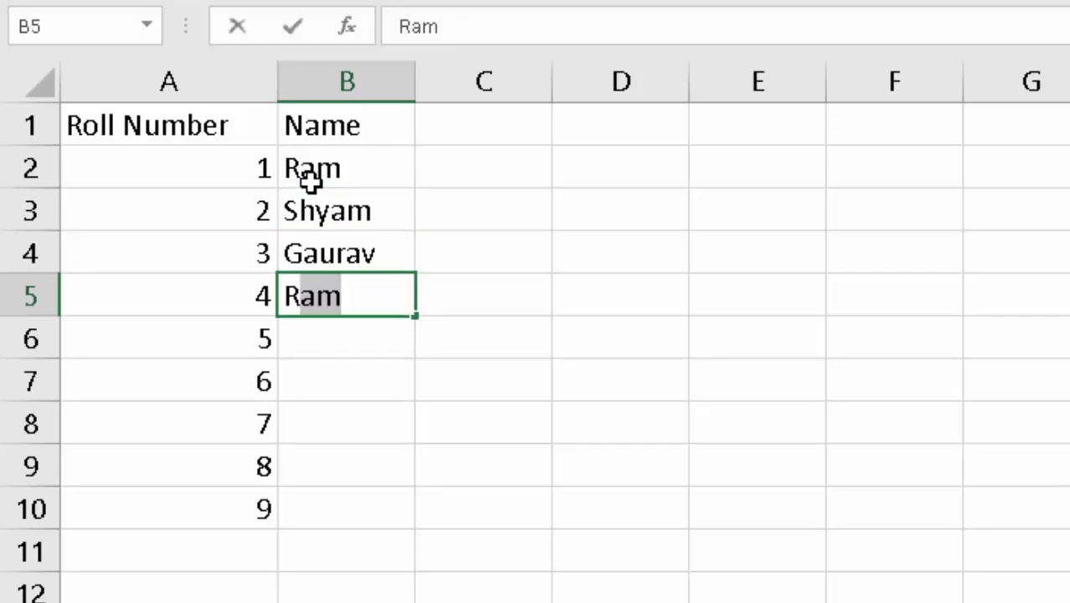
{"action": "type", "text": "aju"}
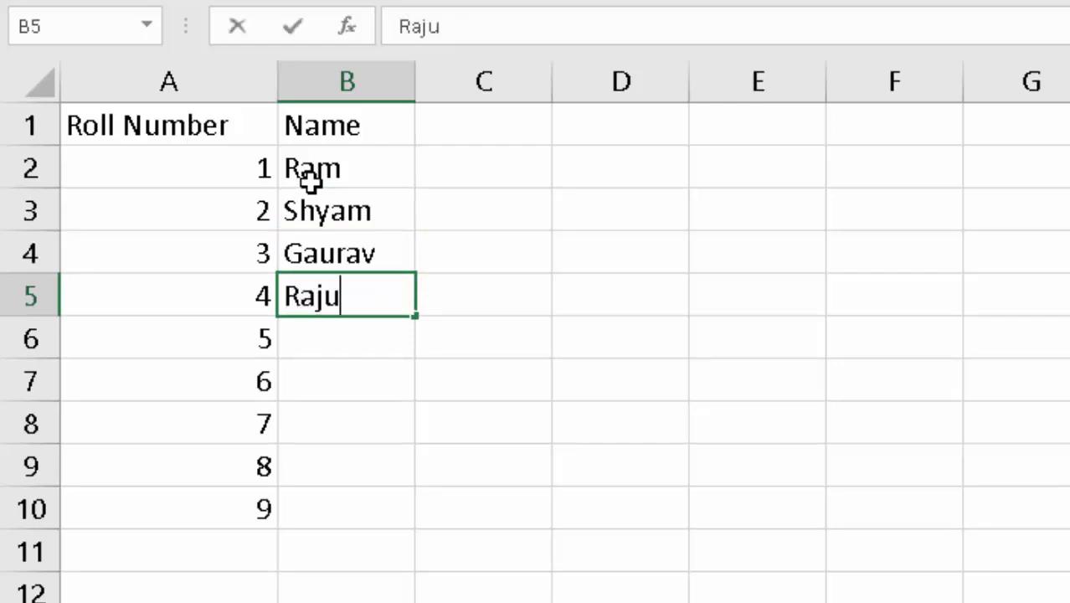
{"action": "key", "text": "Return"}
{"action": "type", "text": "P"}
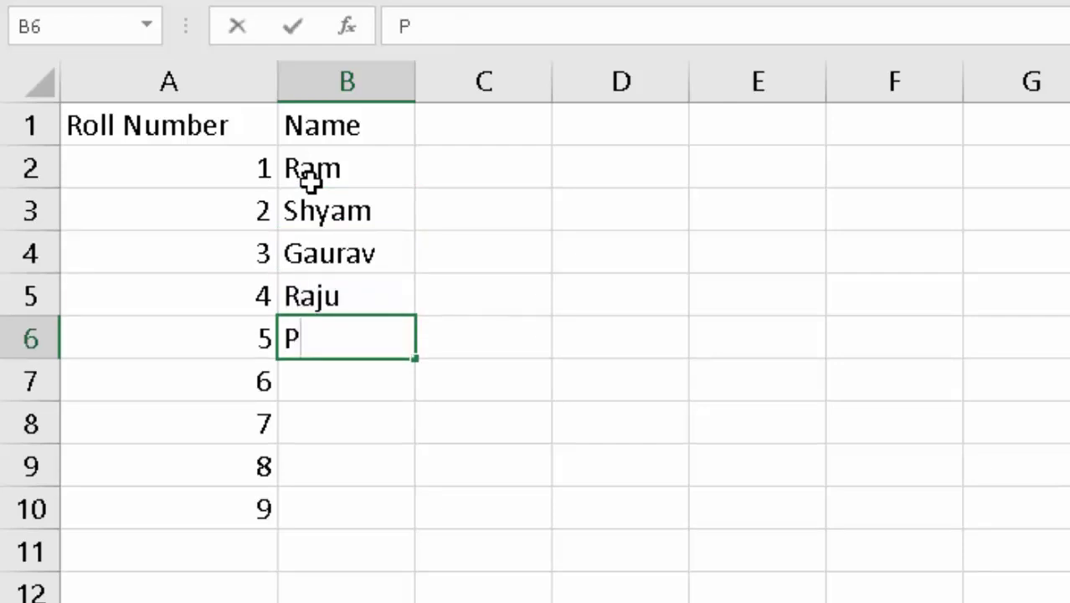
{"action": "type", "text": "inki"}
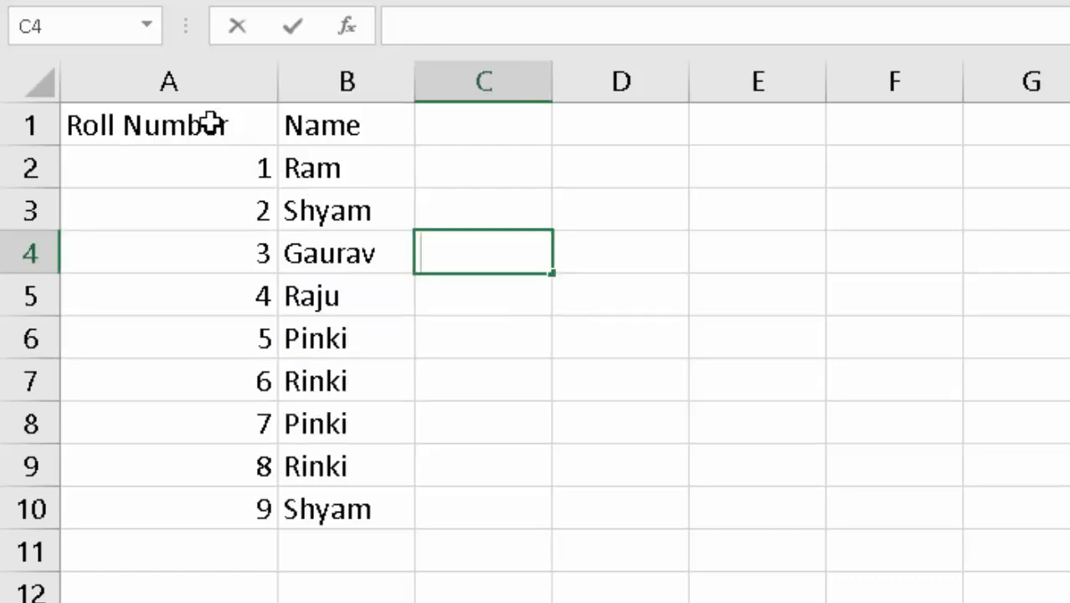
{"action": "left_click", "coordinate": [252, 141]}
{"action": "left_click_drag", "start_coordinate": [251, 141], "coordinate": [318, 501]}
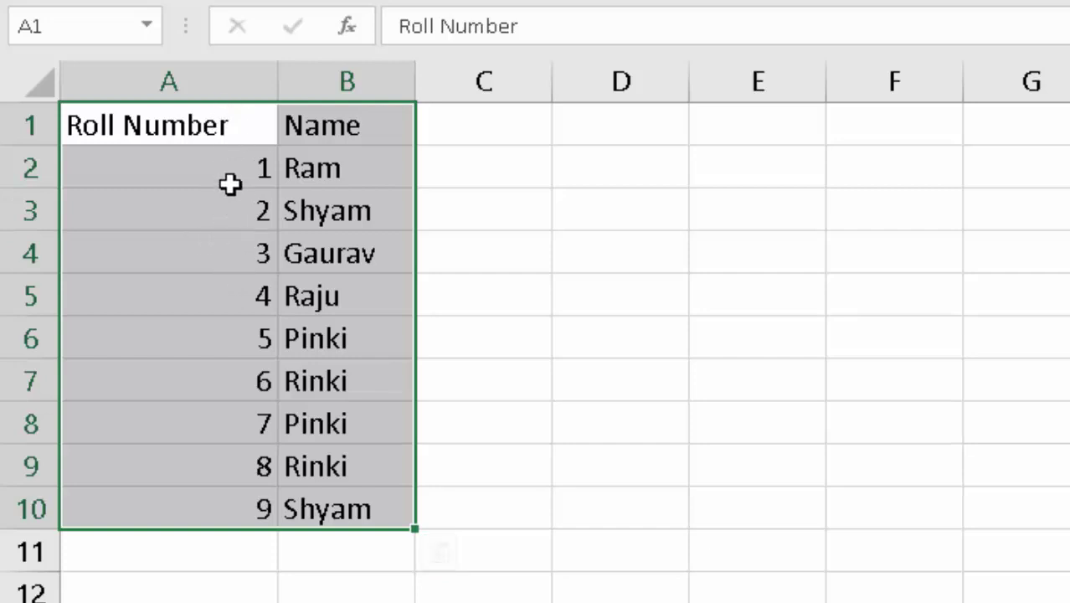
{"action": "left_click_drag", "start_coordinate": [218, 169], "coordinate": [243, 500]}
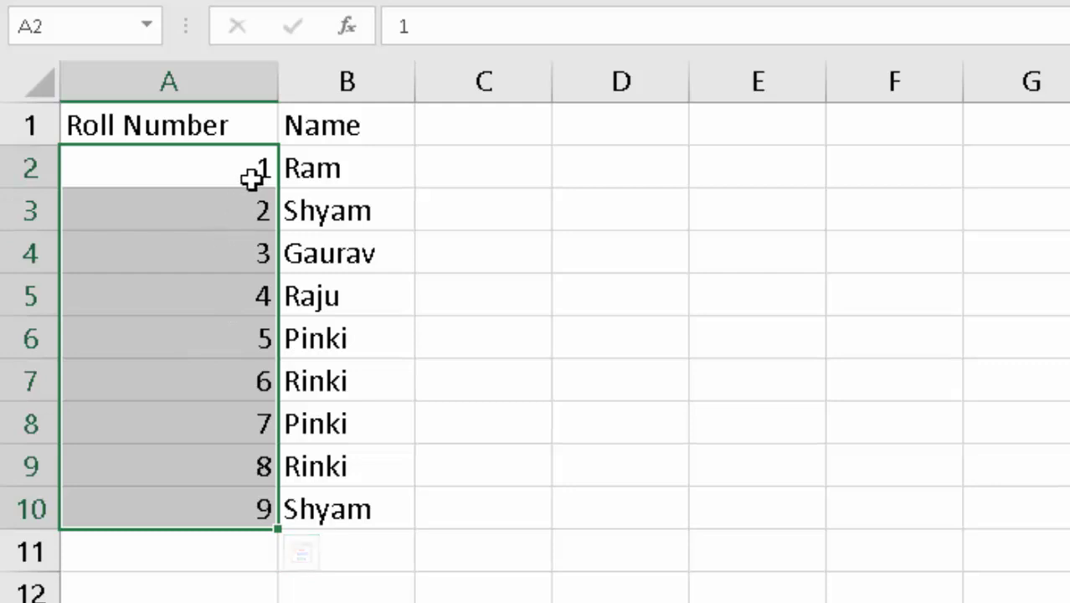
Change the roll number in row 3 from 2 to 1, creating a duplicate.
{"action": "left_click", "coordinate": [266, 221]}
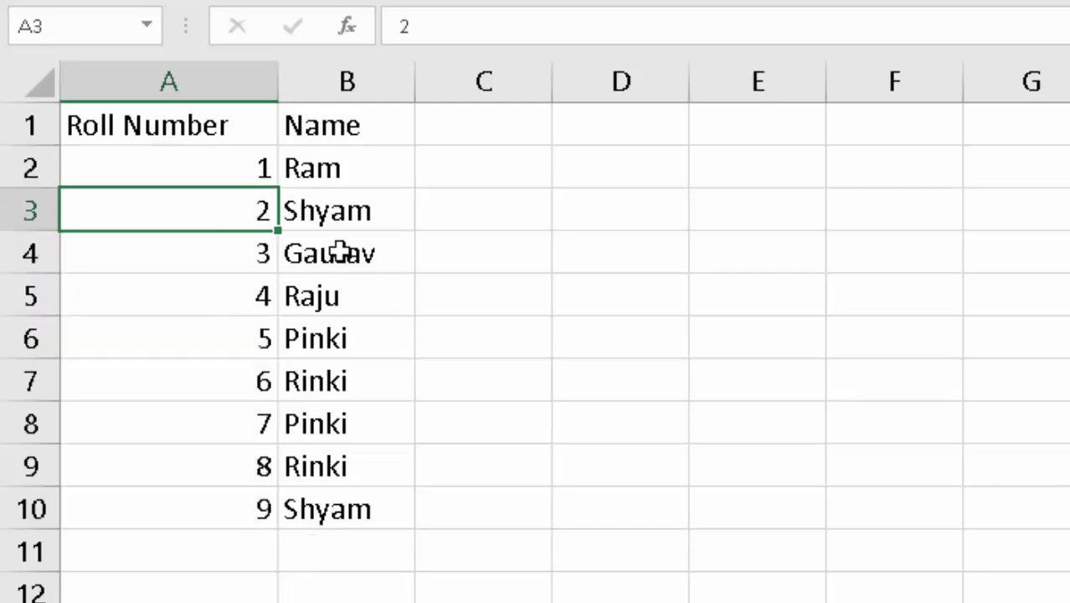
{"action": "key", "text": "BackSpace"}
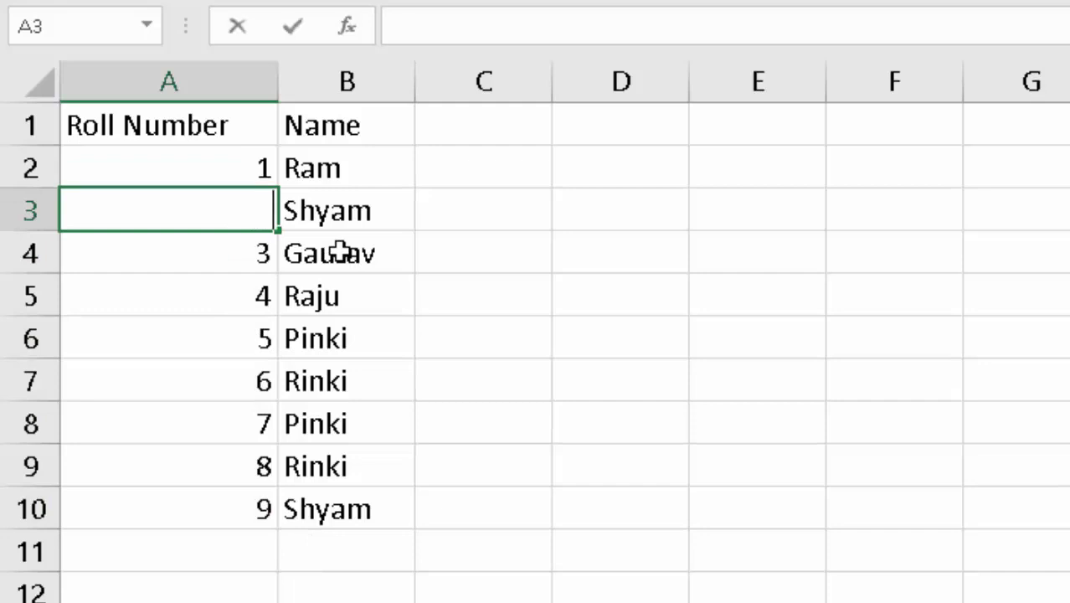
{"action": "type", "text": "1"}
{"action": "key", "text": "Tab"}
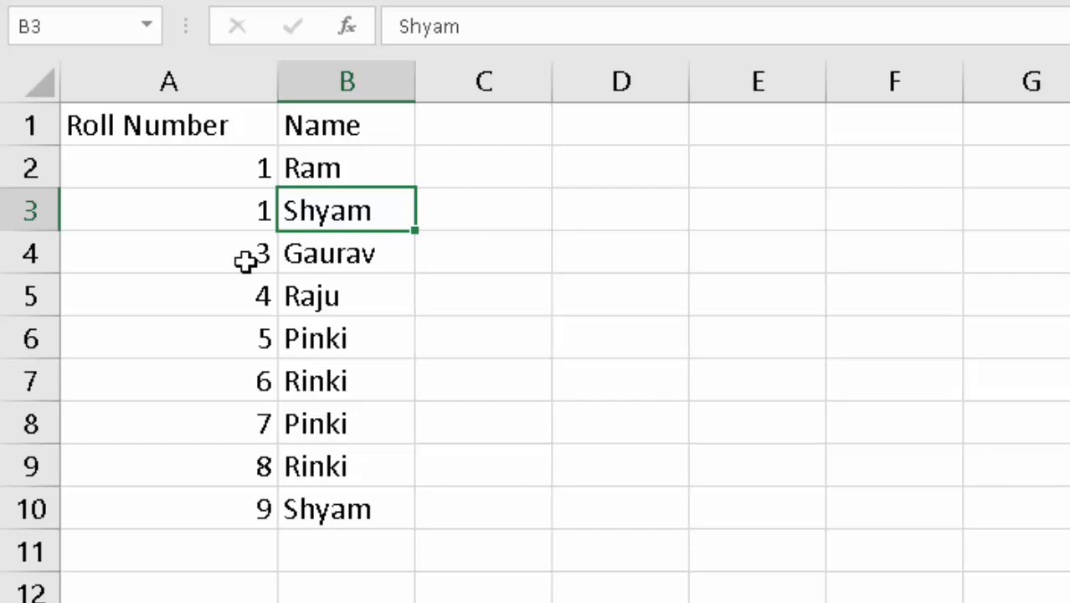
Change the roll number in row 5 from 4 to 3 and select the Roll Number column.
{"action": "left_click", "coordinate": [245, 261]}
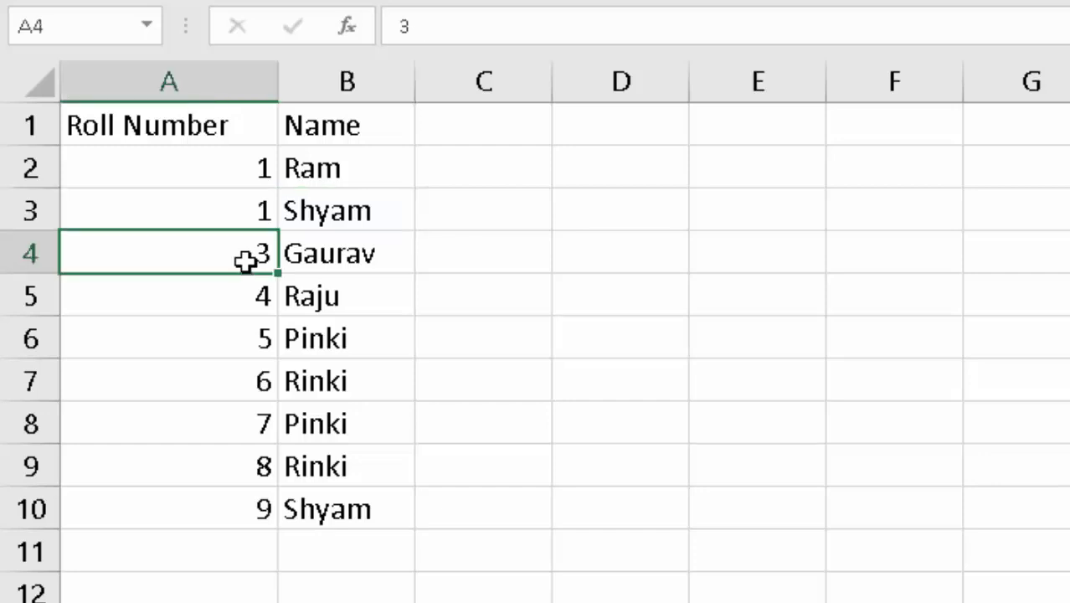
{"action": "left_click", "coordinate": [249, 303]}
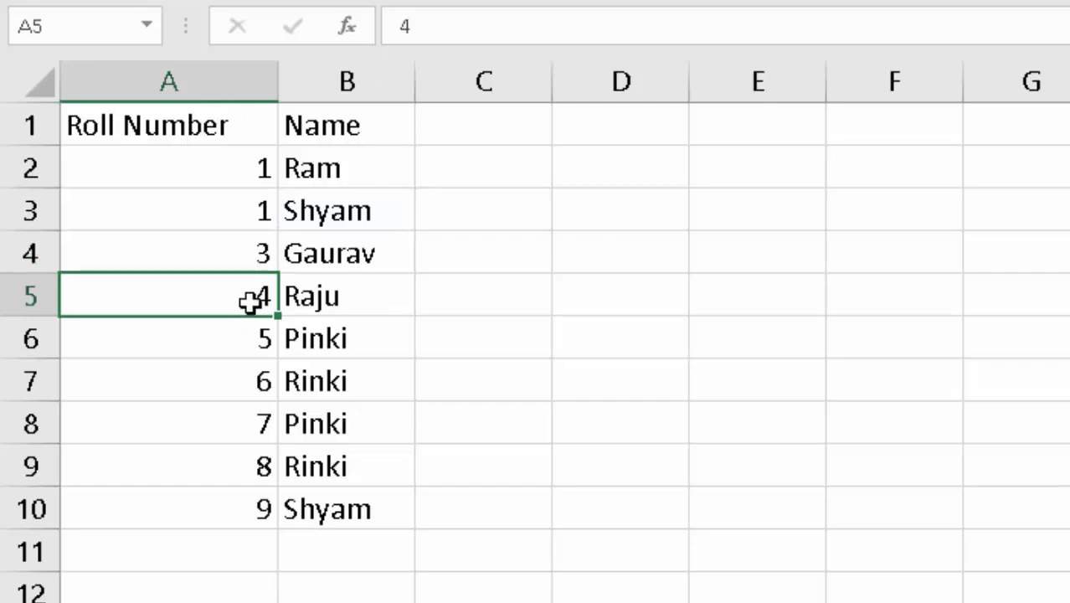
{"action": "key", "text": "BackSpace"}
{"action": "type", "text": "3"}
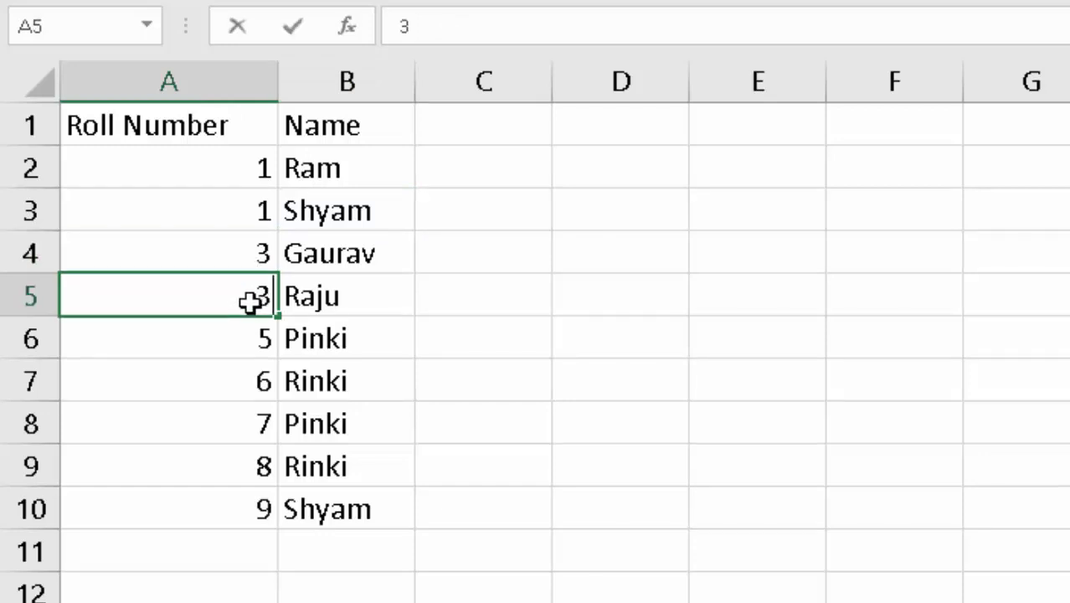
{"action": "left_click", "coordinate": [517, 486]}
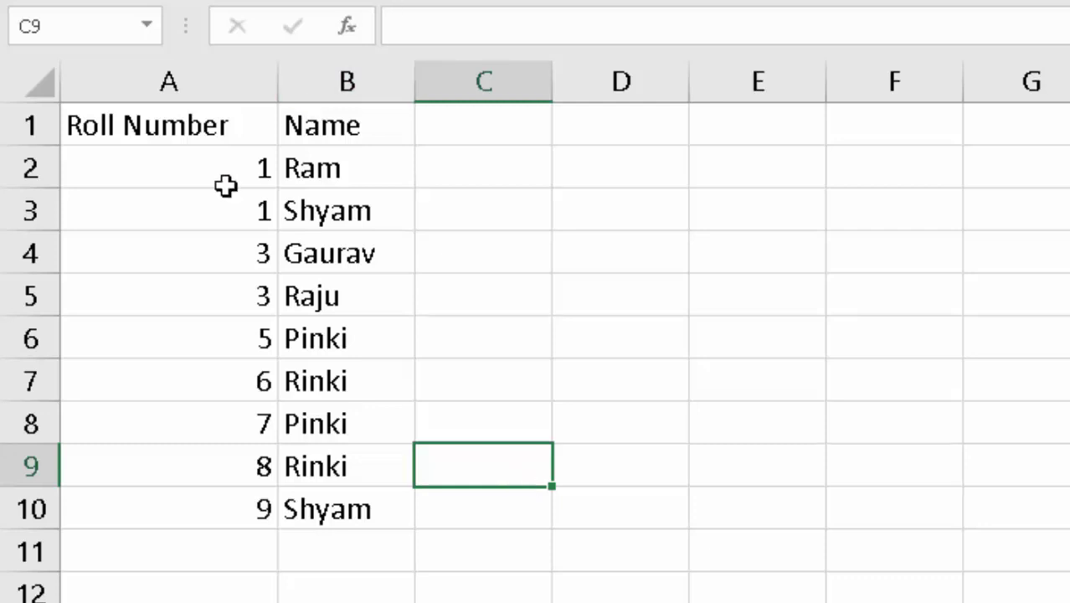
{"action": "left_click", "coordinate": [196, 80]}
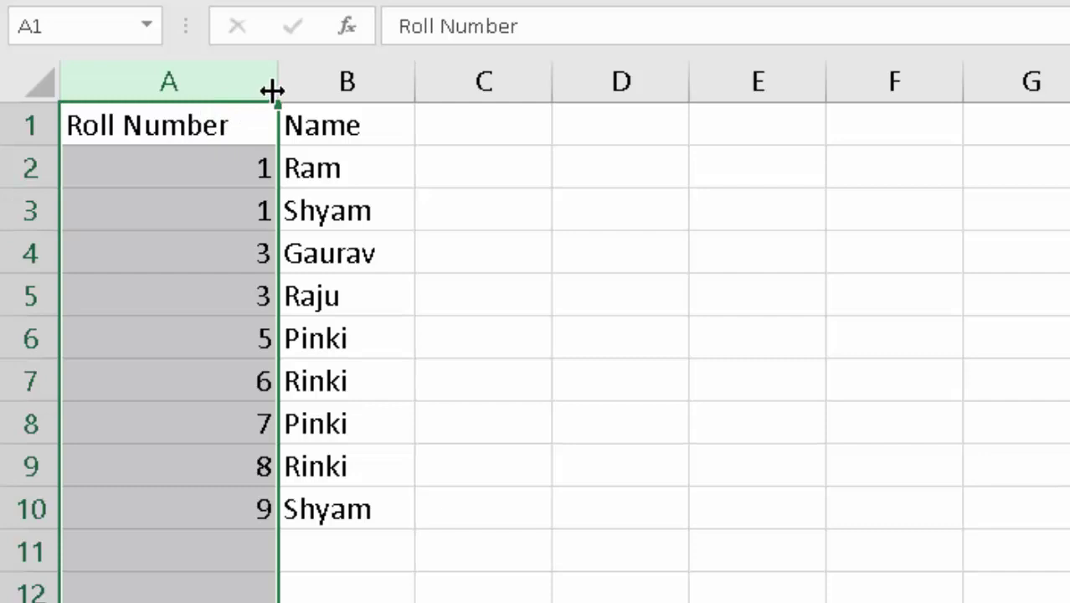
{"action": "left_click", "coordinate": [497, 211]}
{"action": "left_click", "coordinate": [571, 280], "text": "shift"}
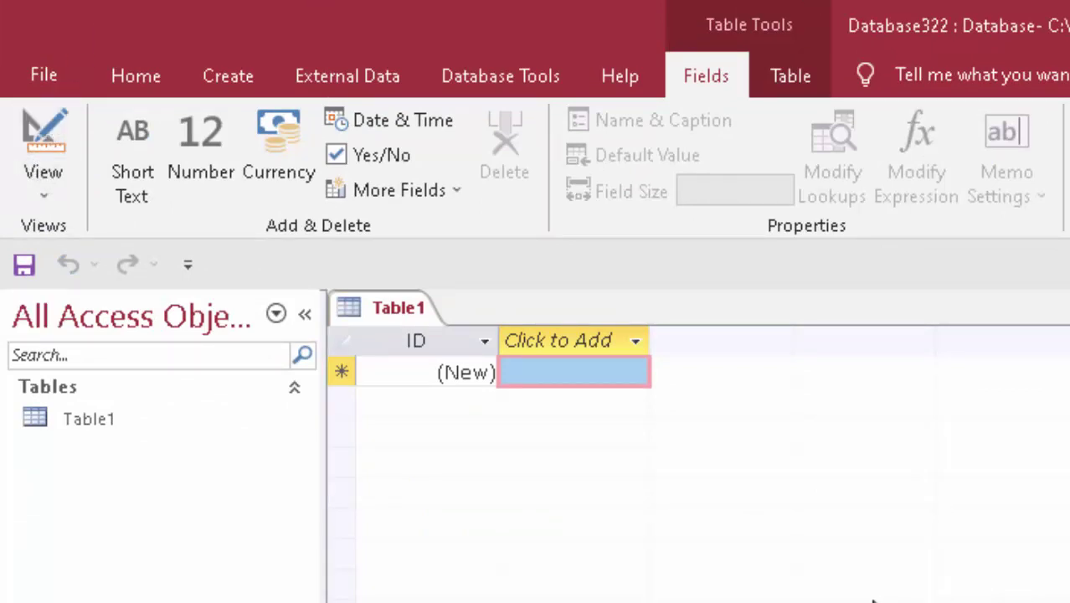
Switch Table1 to Design View, saving it under the name StudentD.
{"action": "left_click", "coordinate": [44, 203]}
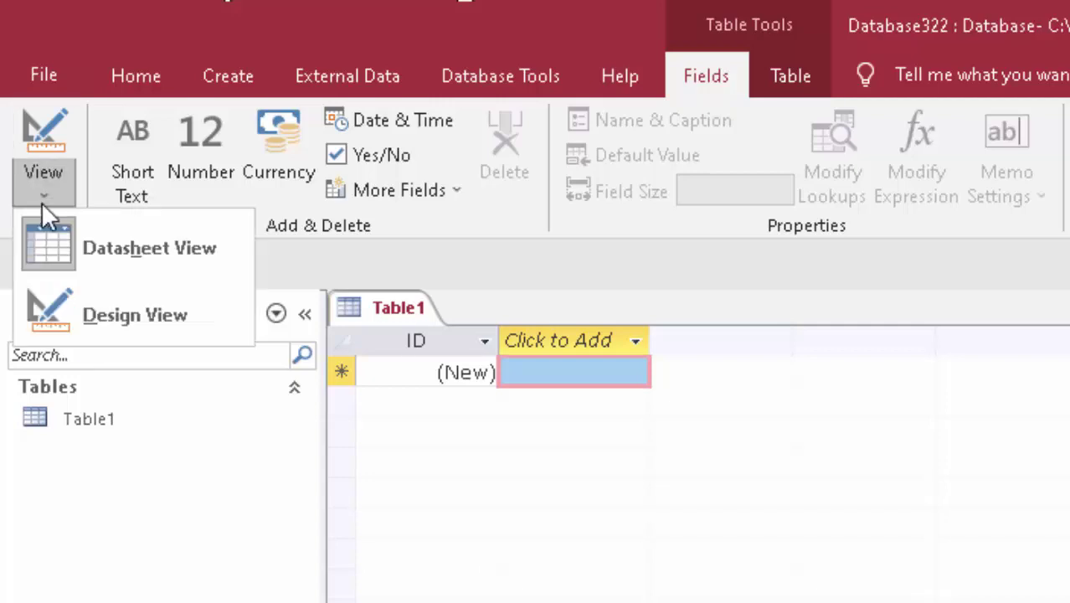
{"action": "left_click", "coordinate": [113, 314]}
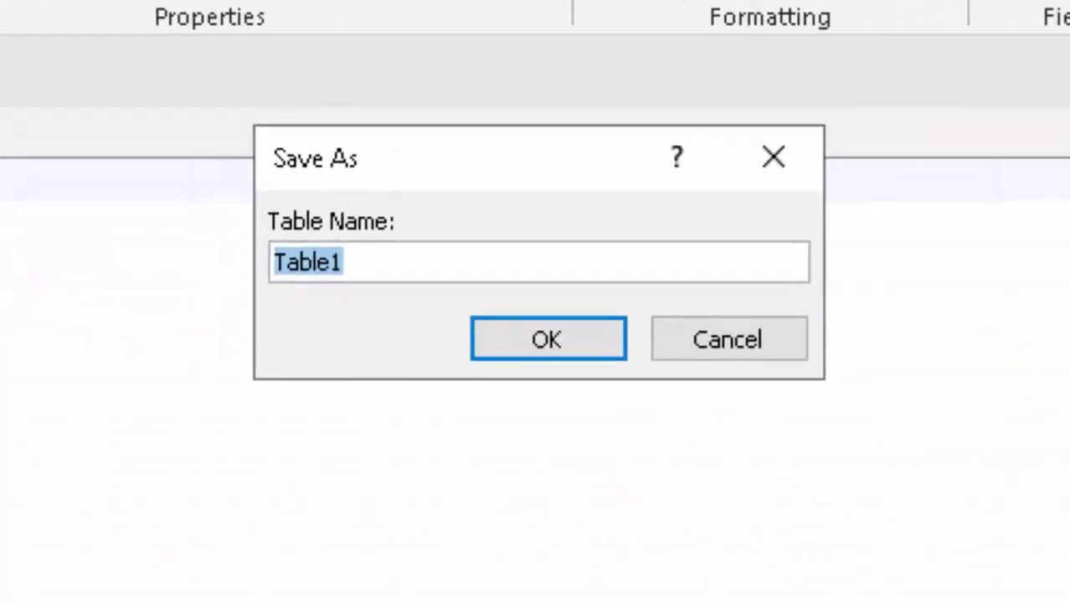
{"action": "key", "text": "BackSpace"}
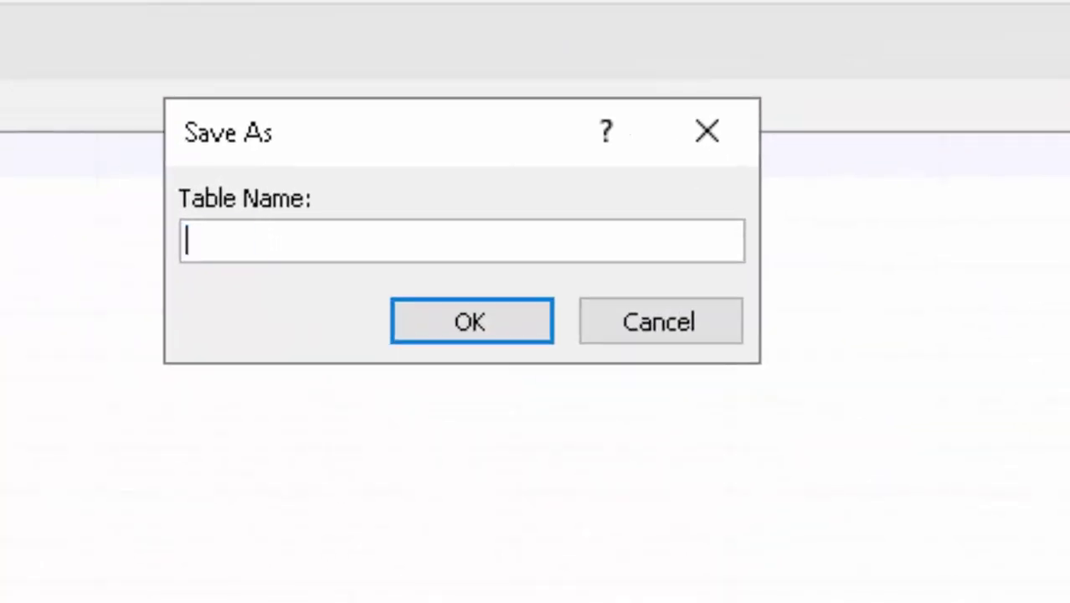
{"action": "type", "text": "Stu"}
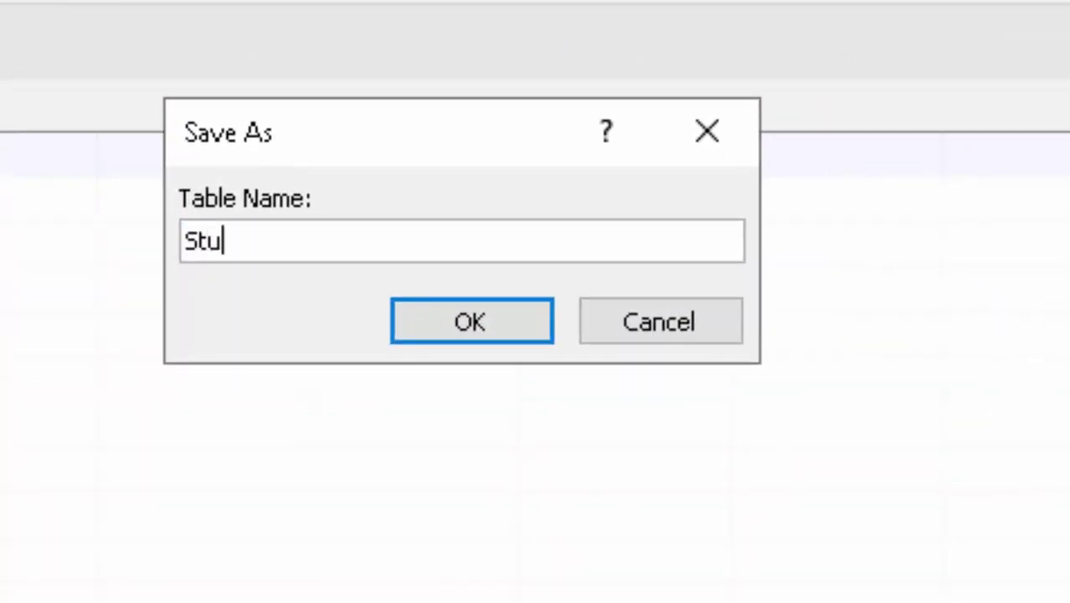
{"action": "type", "text": "dent"}
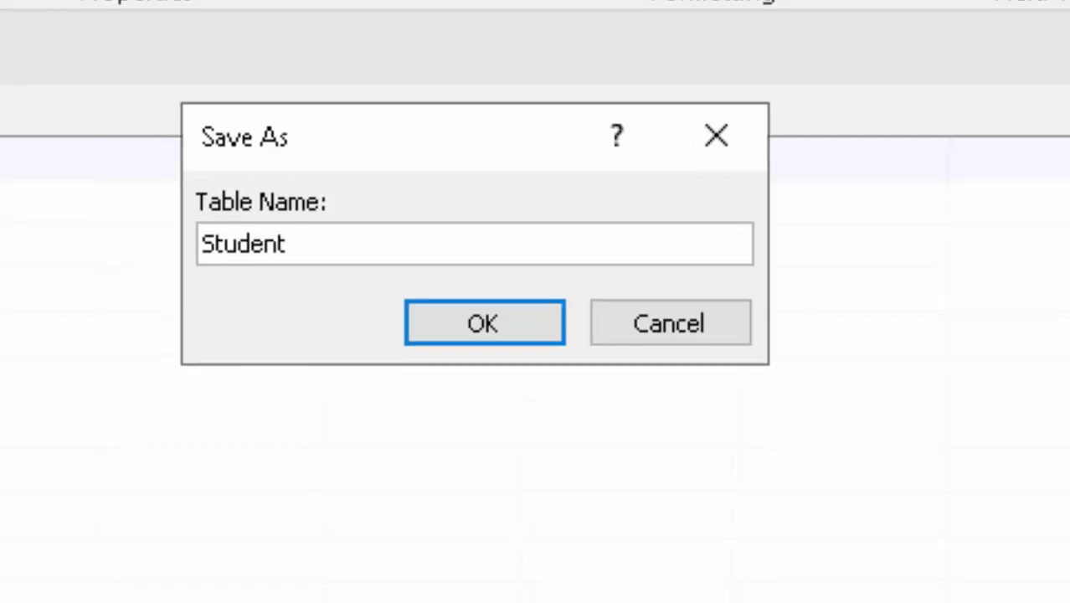
{"action": "type", "text": "D"}
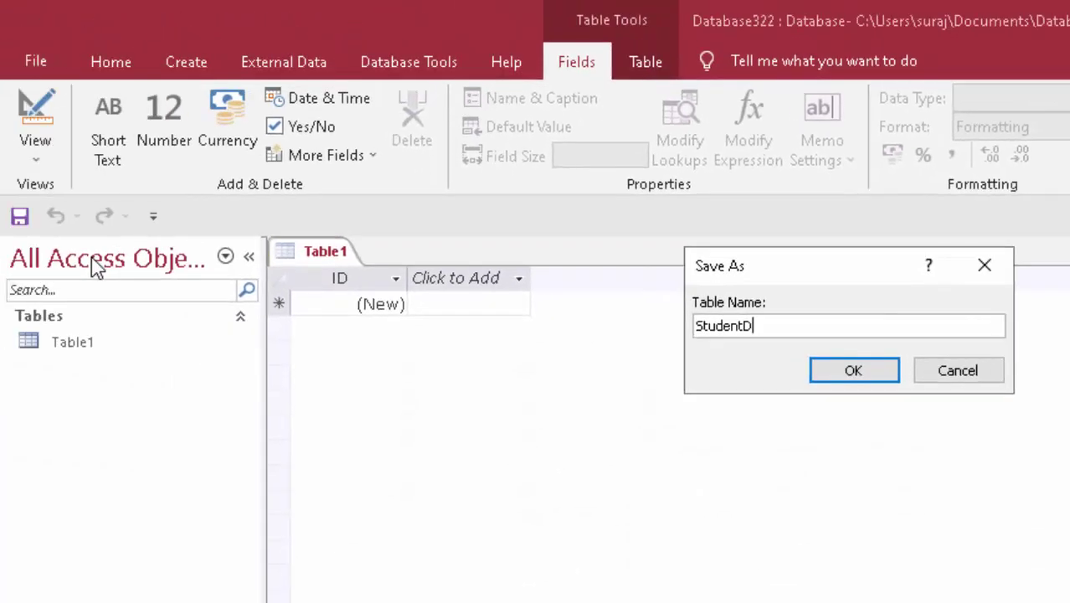
{"action": "key", "text": "Return"}
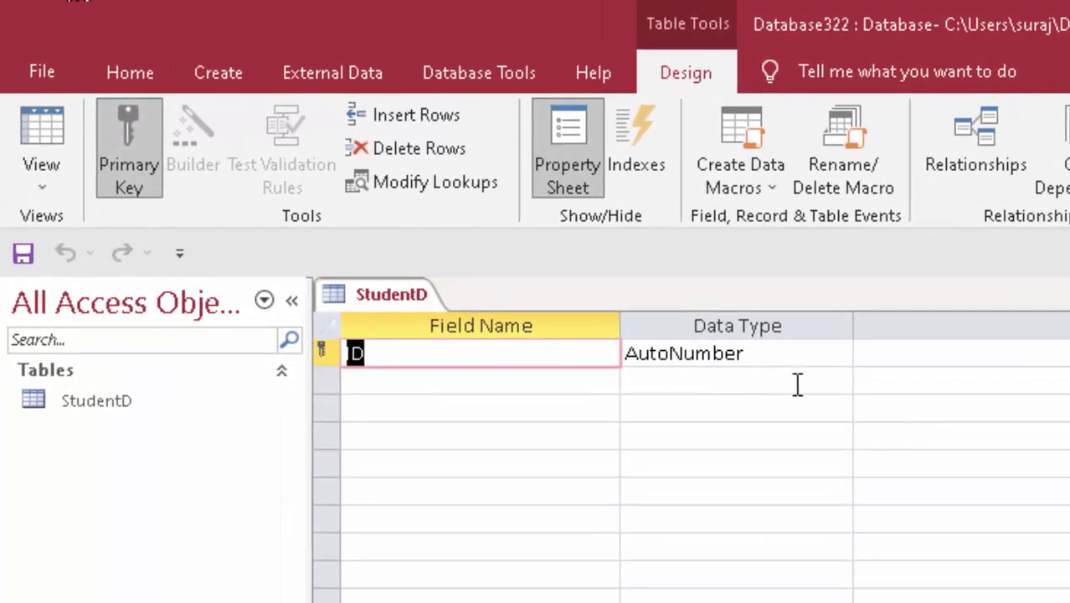
Rename the ID field to Roll Number and add a second field called Name.
{"action": "key", "text": "BackSpace"}
{"action": "type", "text": "Ro"}
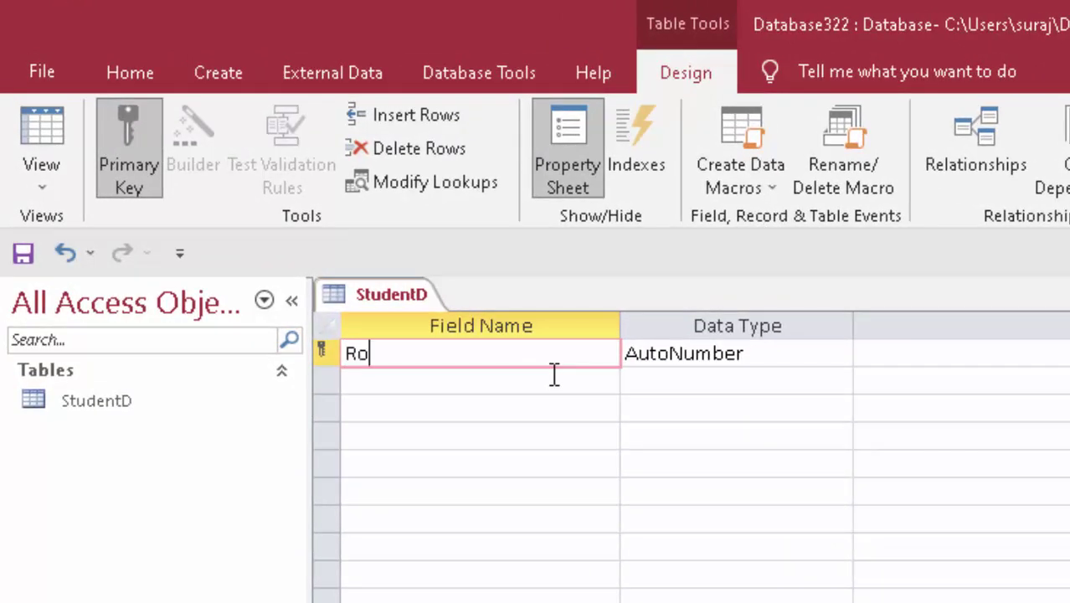
{"action": "type", "text": "ll Num"}
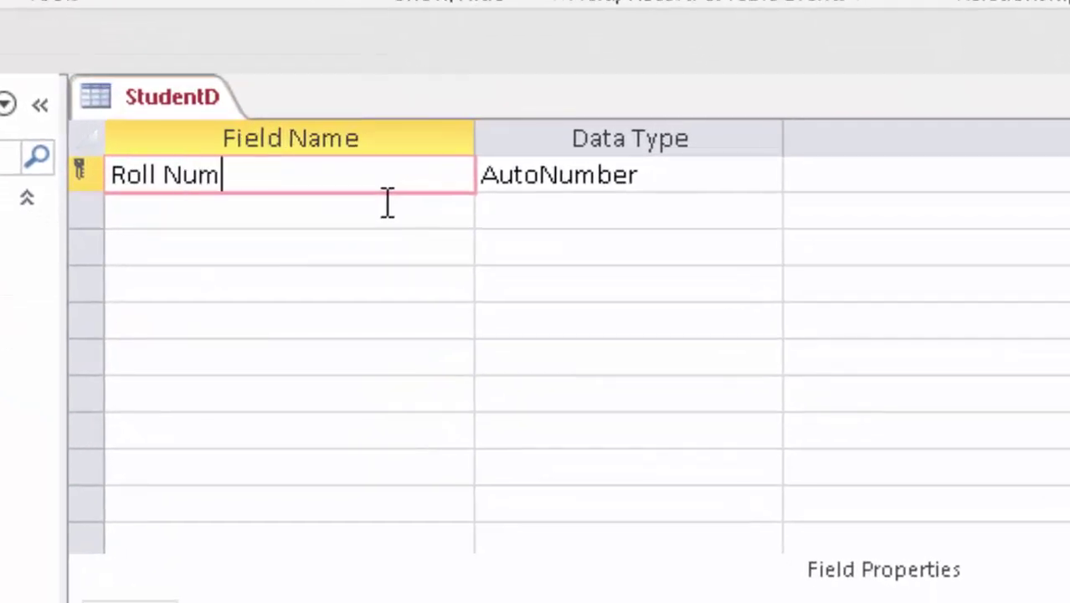
{"action": "type", "text": "ber"}
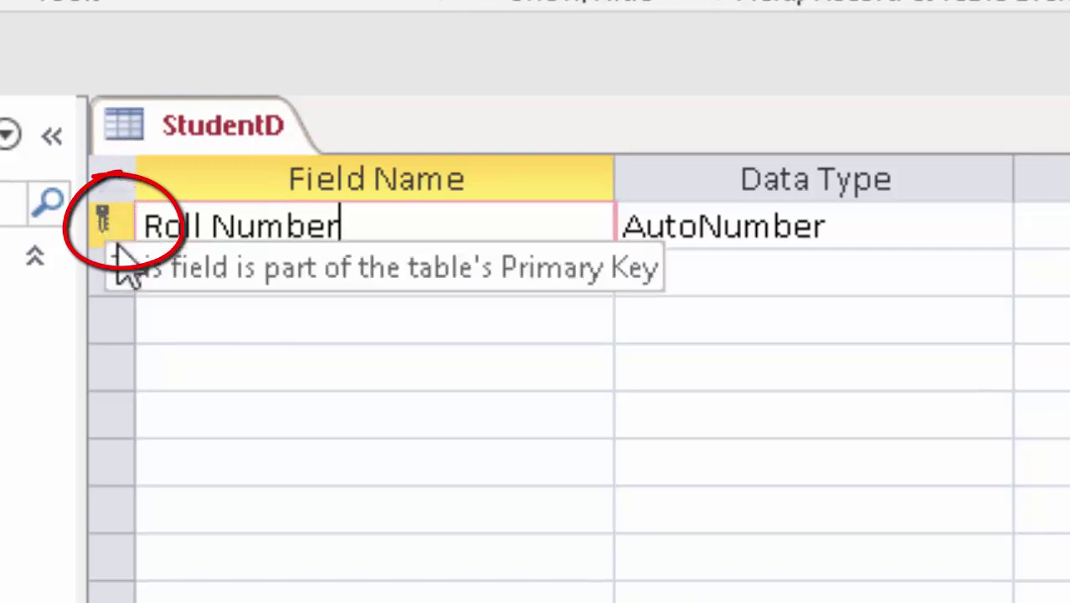
{"action": "left_click", "coordinate": [197, 274]}
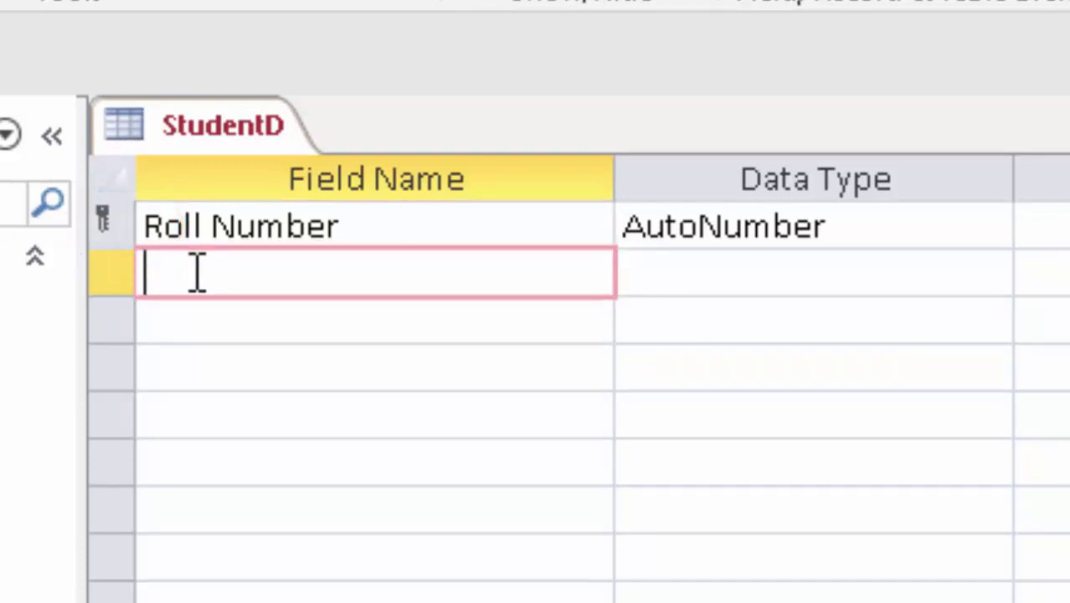
{"action": "type", "text": "Nam"}
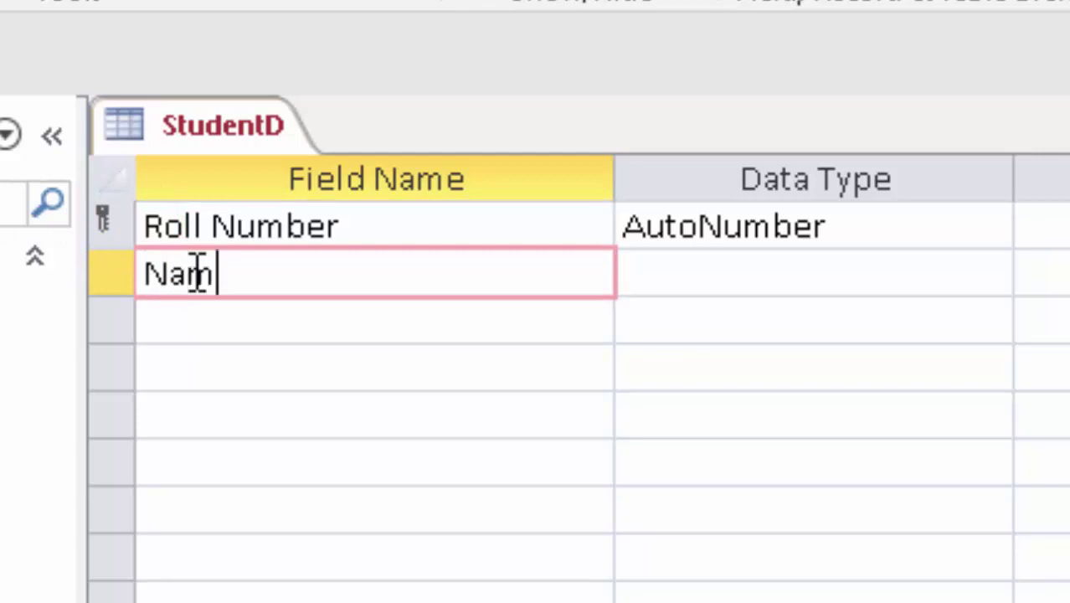
{"action": "type", "text": "e"}
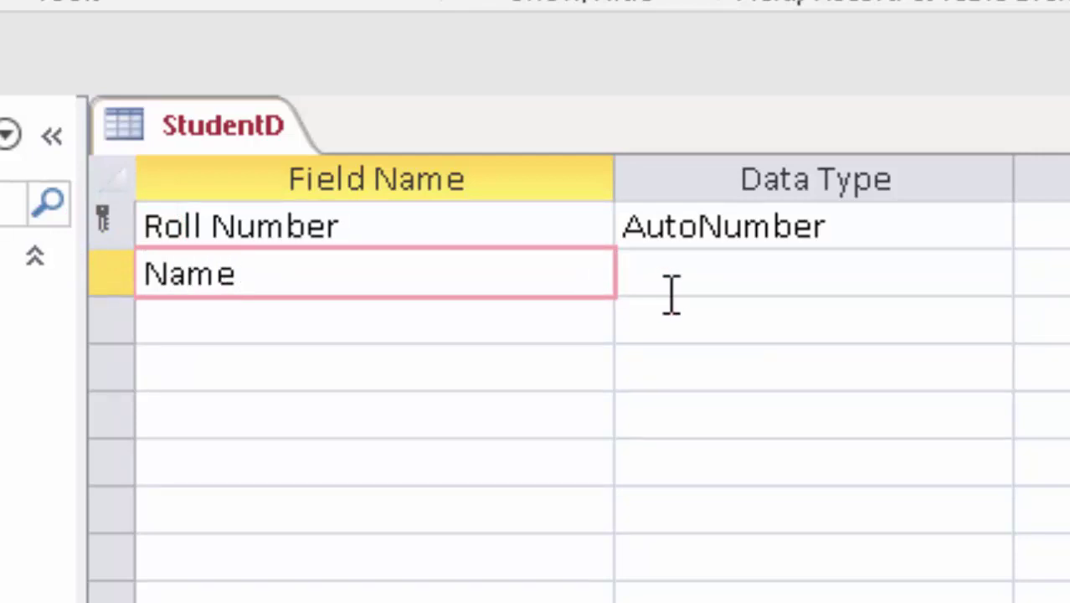
{"action": "left_click", "coordinate": [687, 280]}
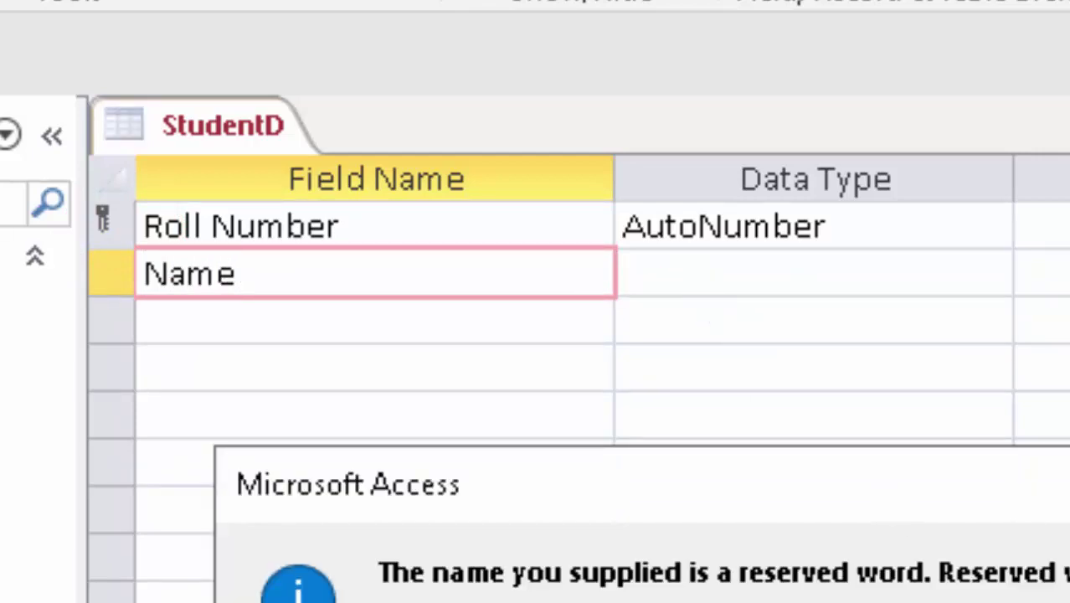
{"action": "key", "text": "Return"}
{"action": "left_click", "coordinate": [989, 275]}
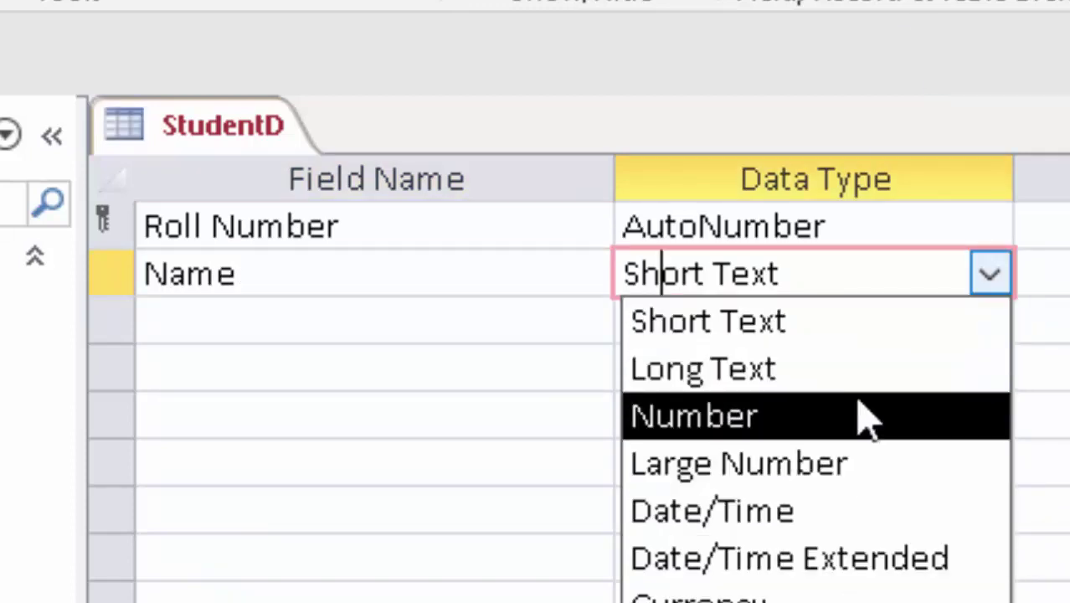
Keep Name as Short Text, save the table and widen the Roll Number column in Datasheet View.
{"action": "left_click", "coordinate": [881, 321]}
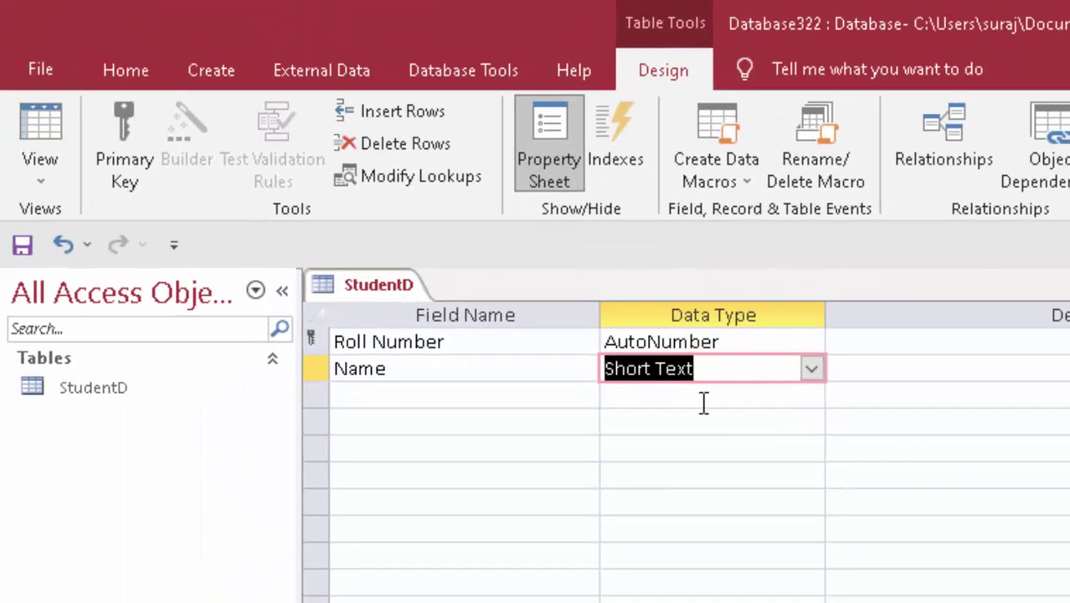
{"action": "left_click", "coordinate": [34, 134]}
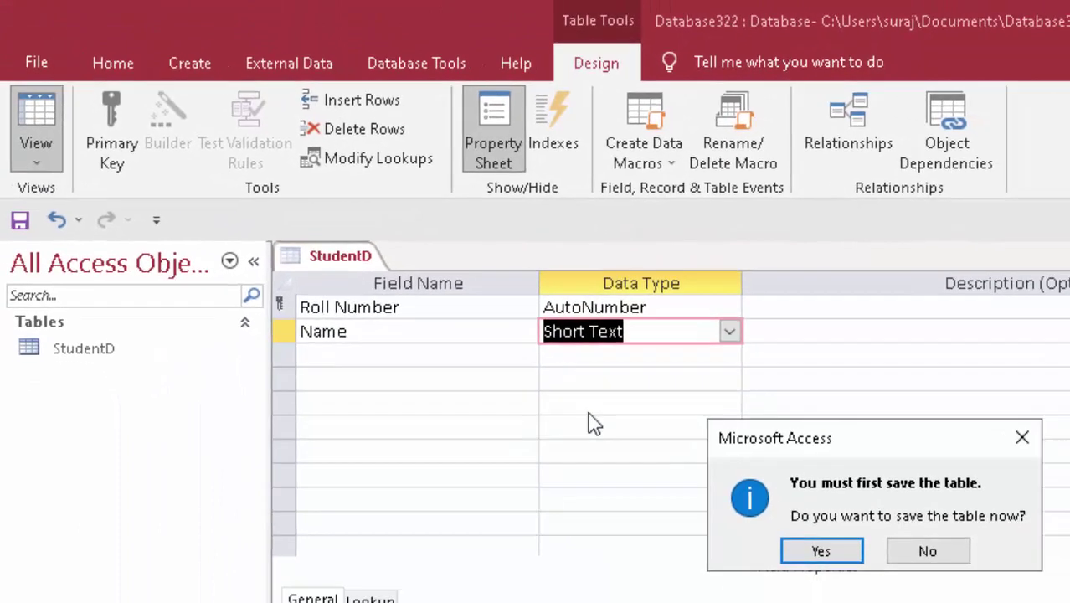
{"action": "left_click", "coordinate": [710, 489]}
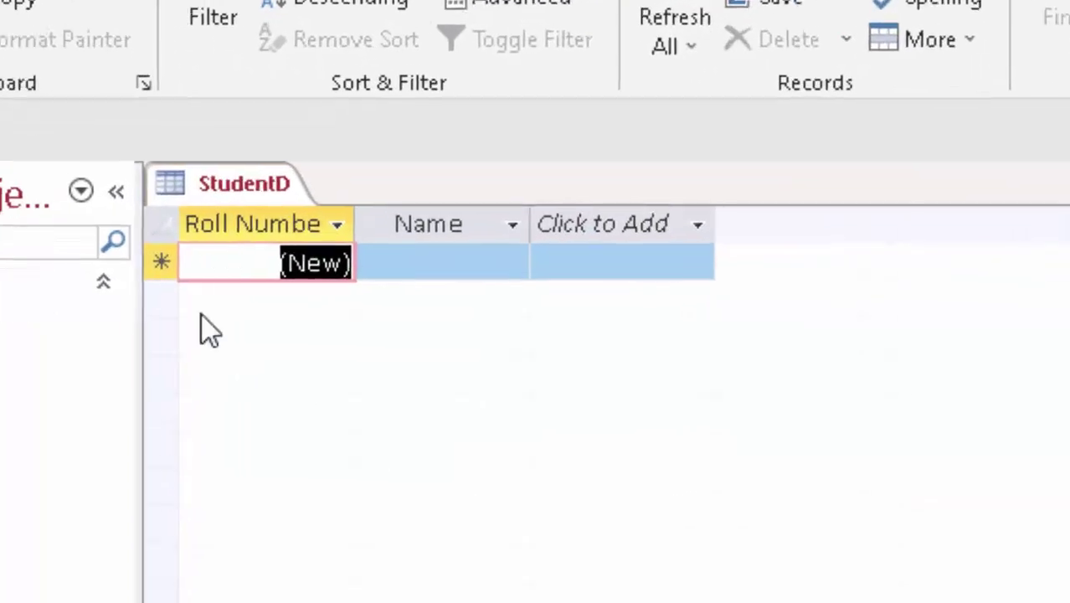
{"action": "left_click_drag", "start_coordinate": [351, 211], "coordinate": [390, 258]}
{"action": "left_click", "coordinate": [519, 265]}
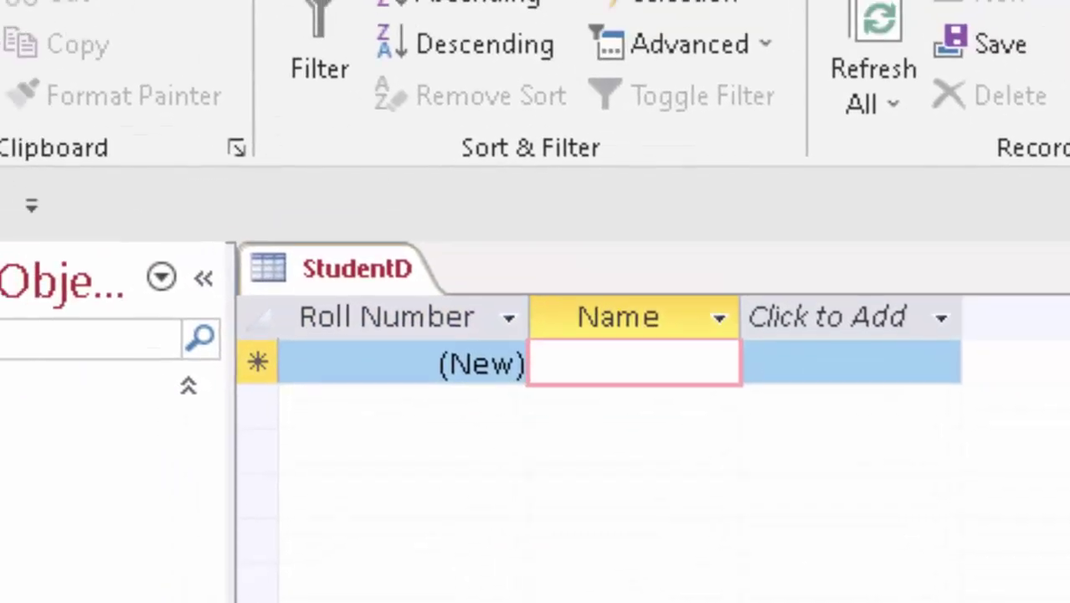
Change Roll Number's data type to Number and save the table in Datasheet View.
{"action": "left_click", "coordinate": [64, 287]}
{"action": "left_click", "coordinate": [175, 494]}
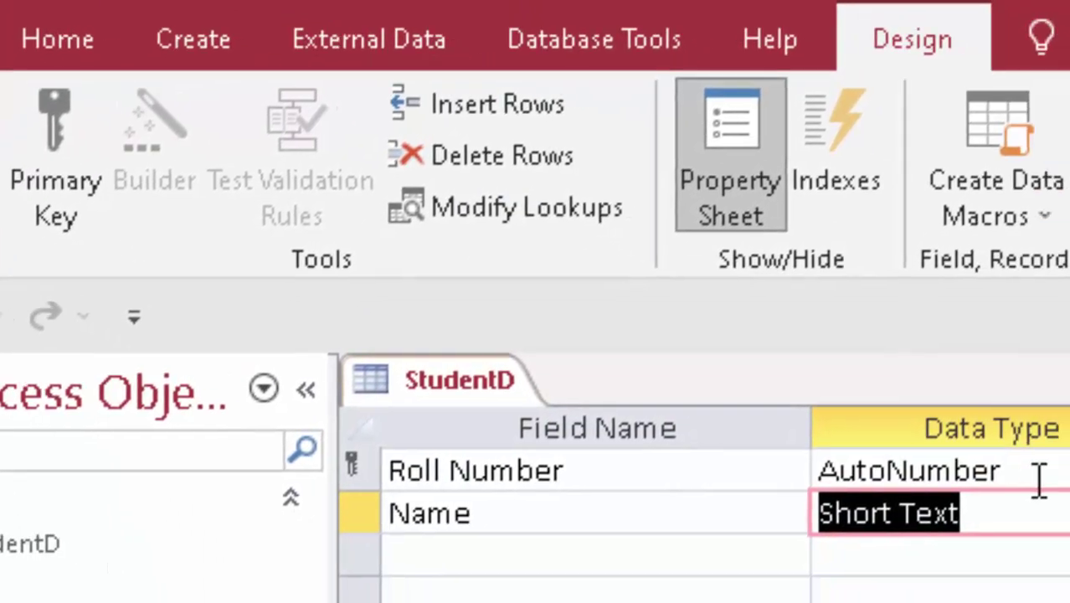
{"action": "left_click", "coordinate": [1046, 545]}
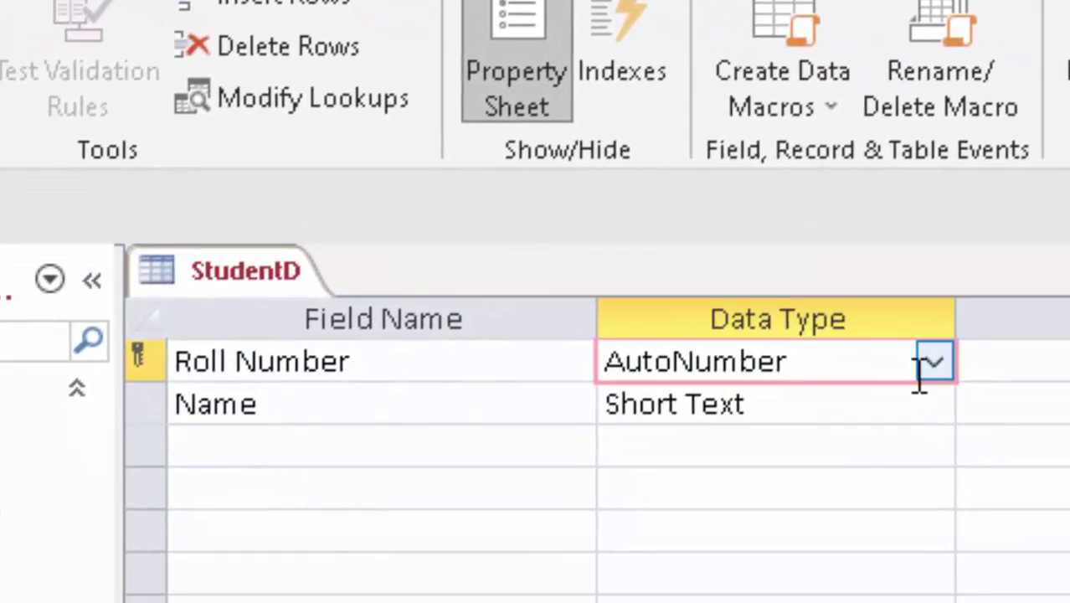
{"action": "left_click", "coordinate": [934, 362]}
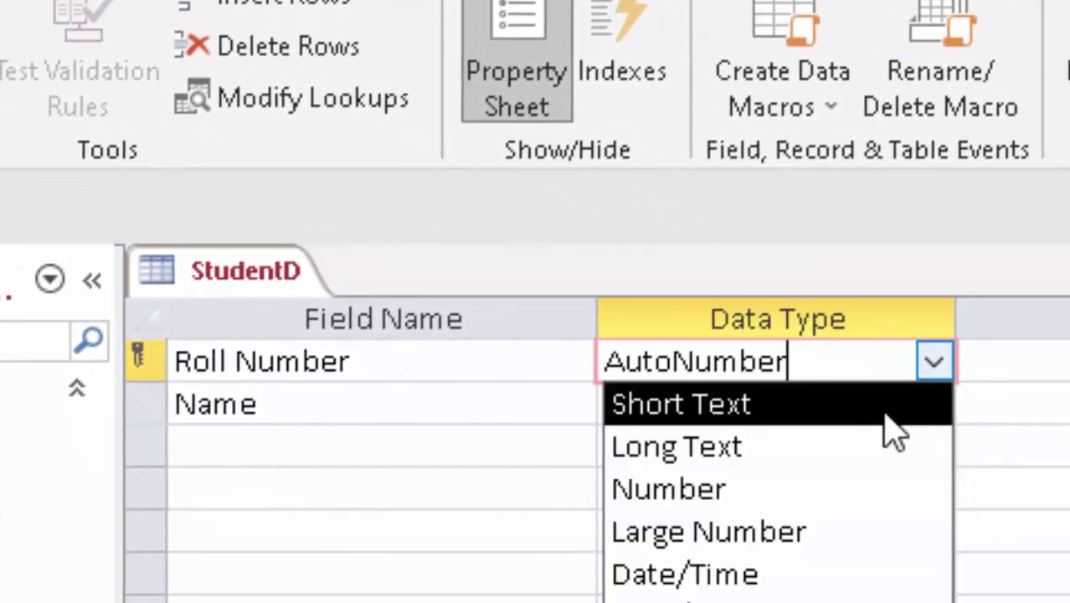
{"action": "left_click", "coordinate": [842, 489]}
{"action": "left_click", "coordinate": [38, 125]}
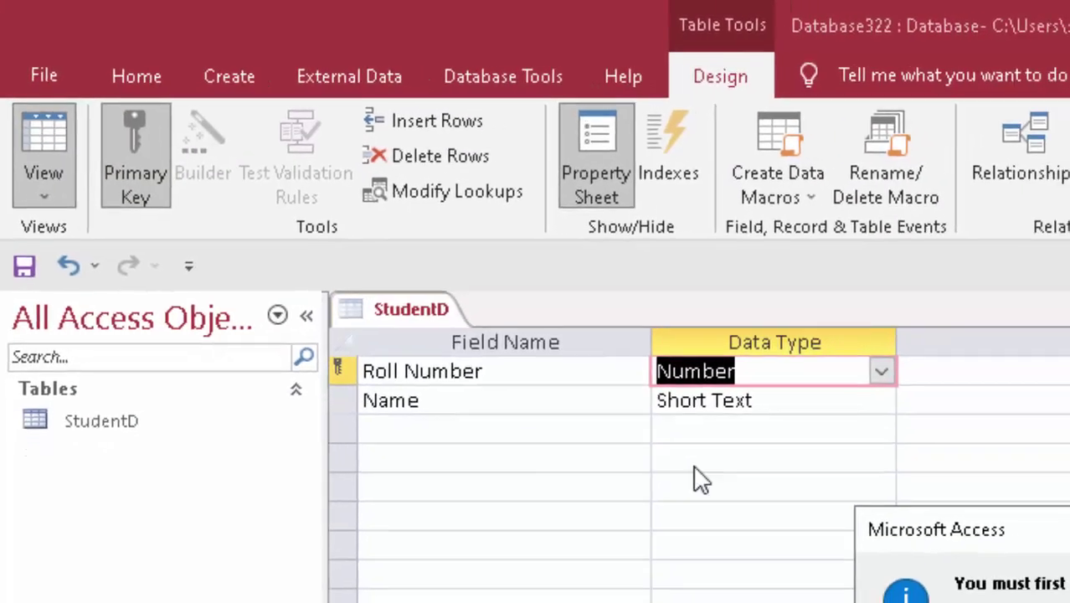
{"action": "left_click", "coordinate": [787, 523]}
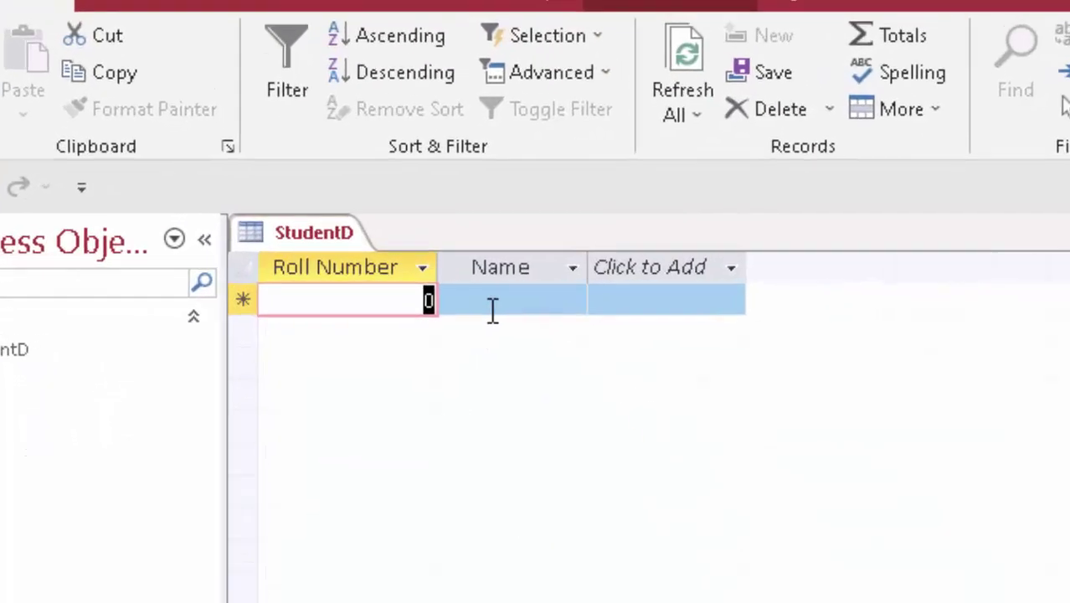
Enter records with roll numbers 1 and 2, each with a student name.
{"action": "type", "text": "1"}
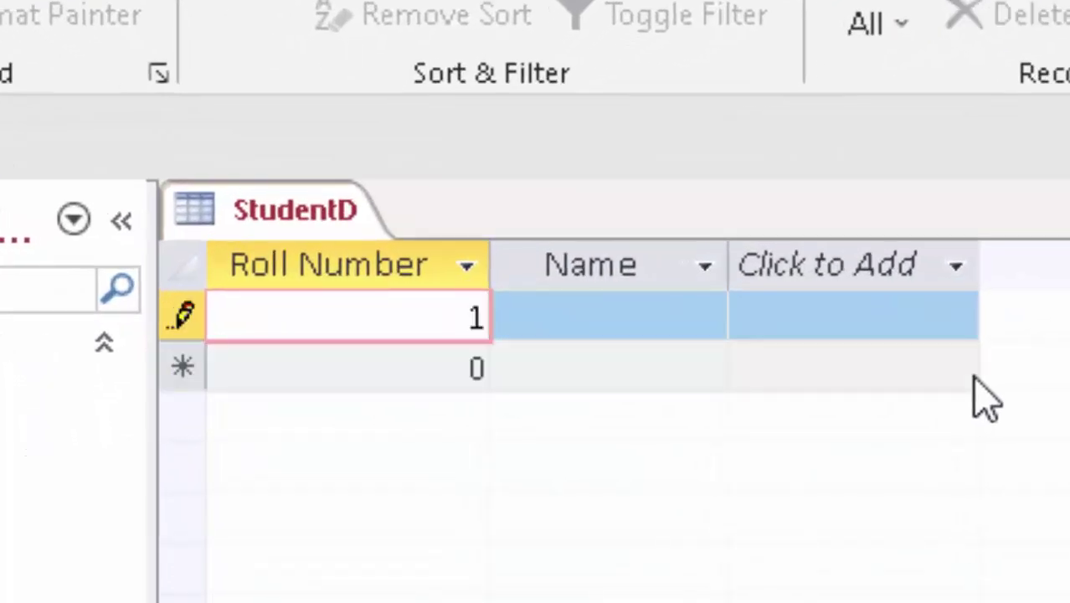
{"action": "key", "text": "Tab"}
{"action": "type", "text": "R"}
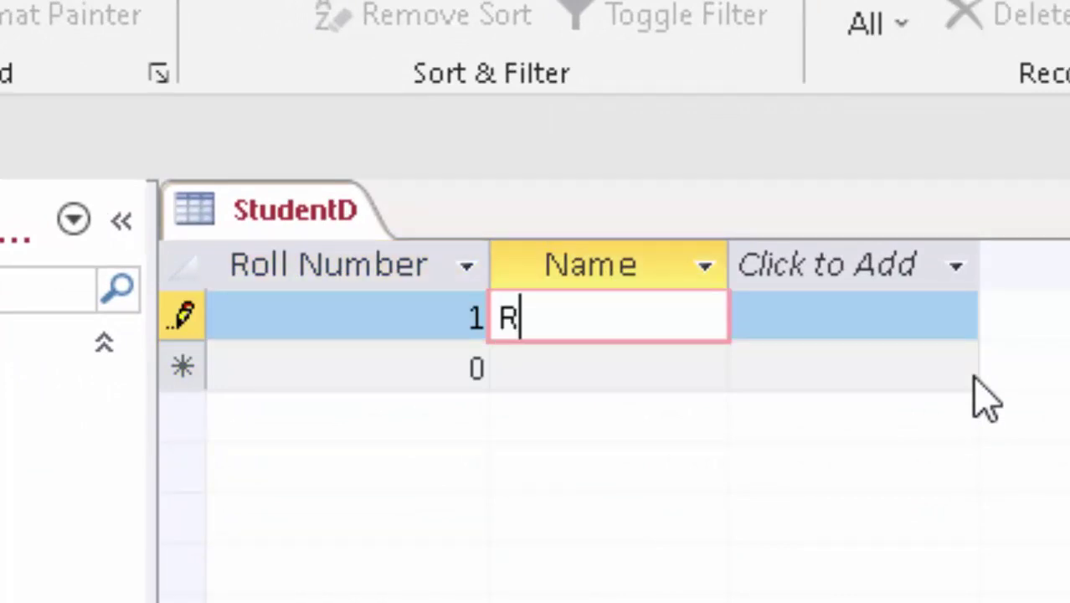
{"action": "type", "text": "am"}
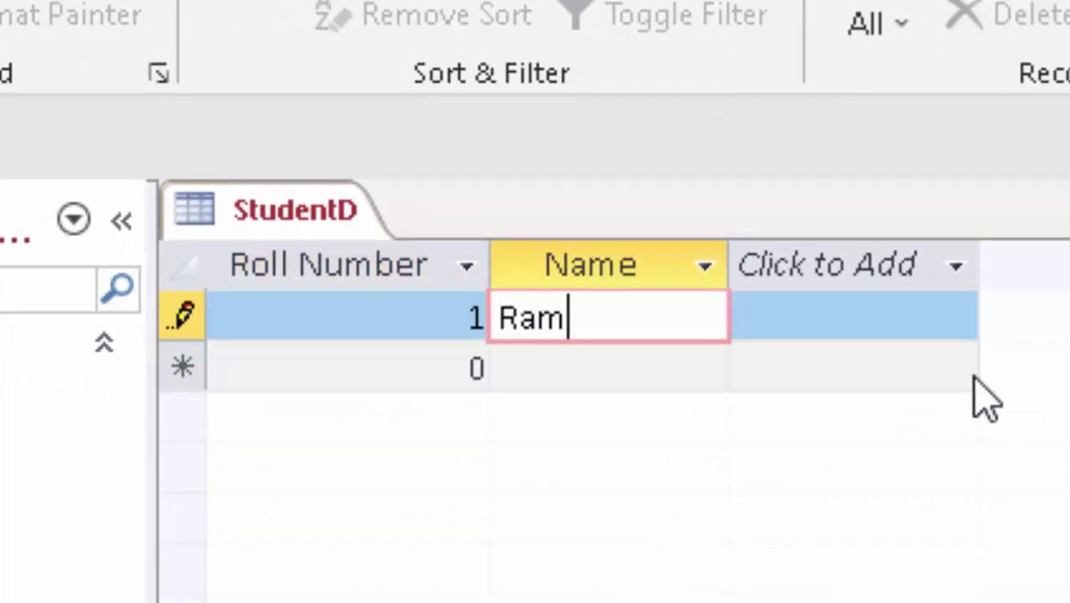
{"action": "key", "text": "Tab"}
{"action": "type", "text": "2"}
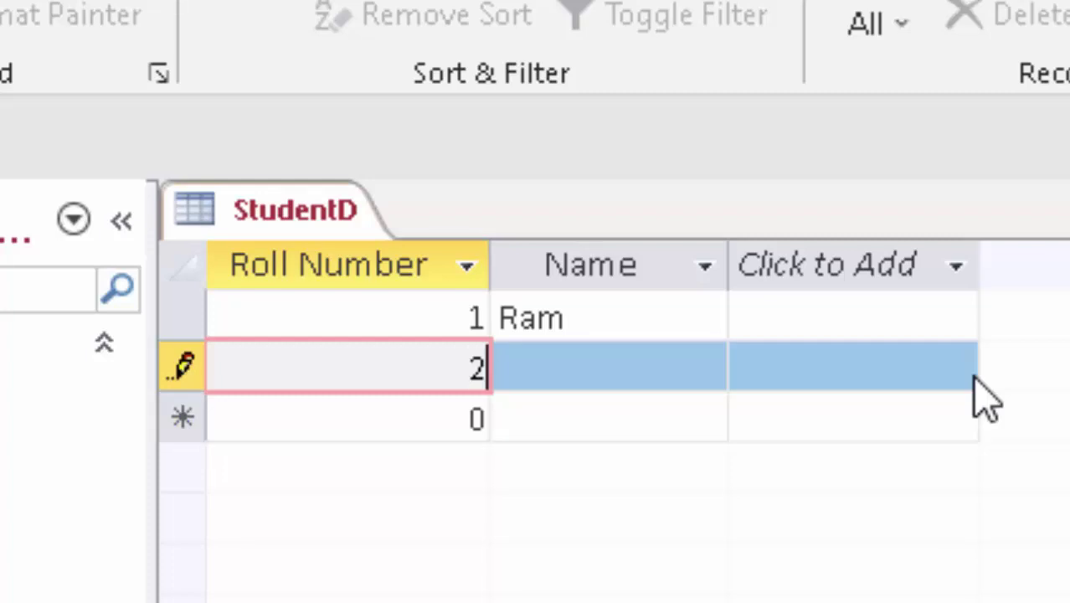
{"action": "key", "text": "Tab"}
{"action": "type", "text": "Sh"}
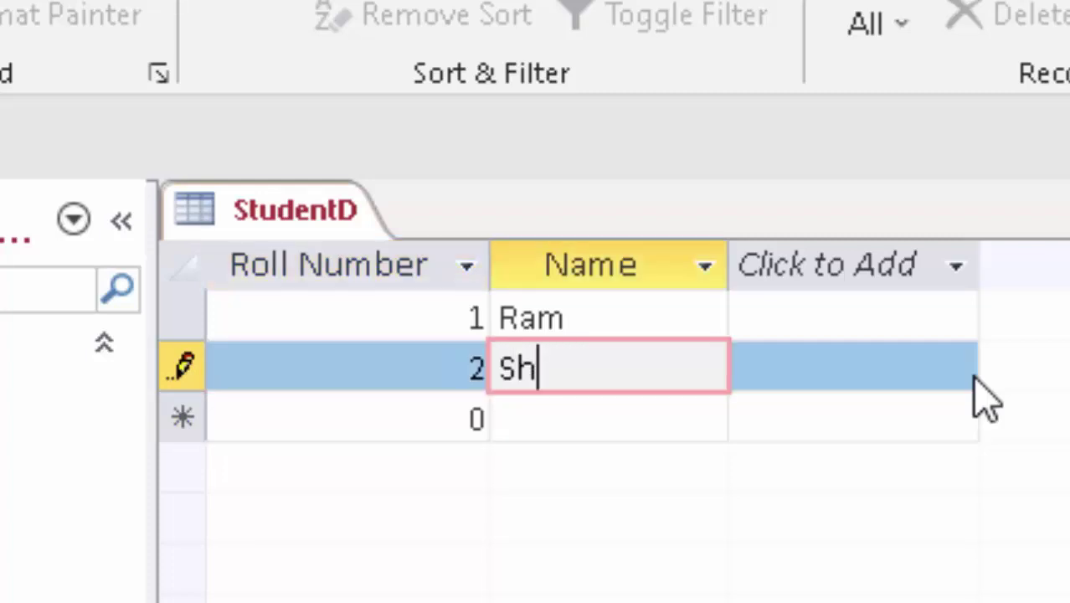
{"action": "type", "text": "yam"}
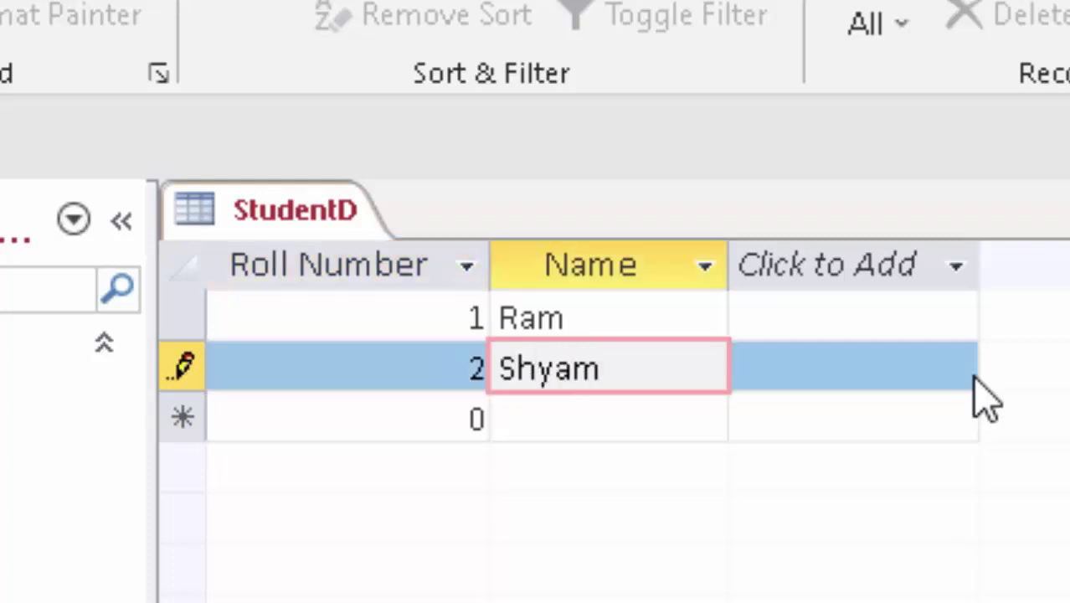
{"action": "key", "text": "Tab"}
Enter record 3 with a student name and clear the next row's default 0 roll number.
{"action": "type", "text": "3"}
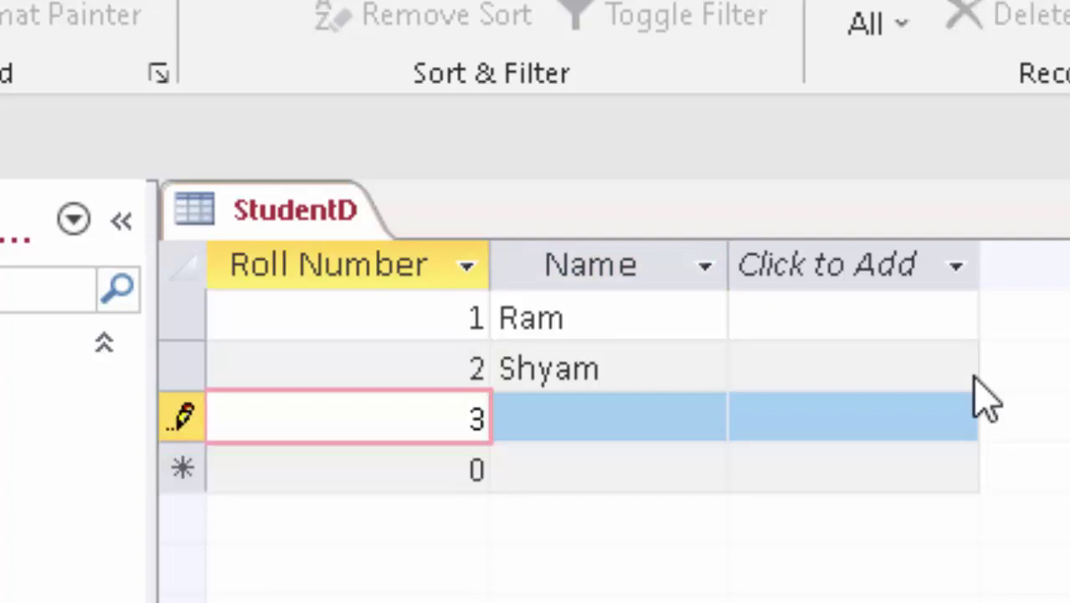
{"action": "key", "text": "Tab"}
{"action": "type", "text": "S"}
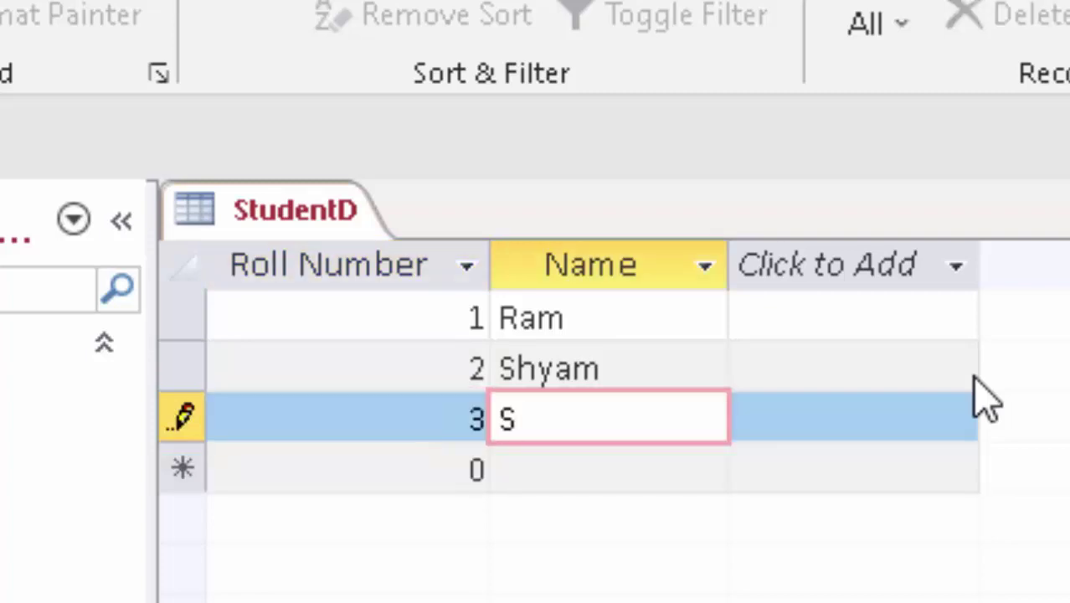
{"action": "type", "text": "uneeta"}
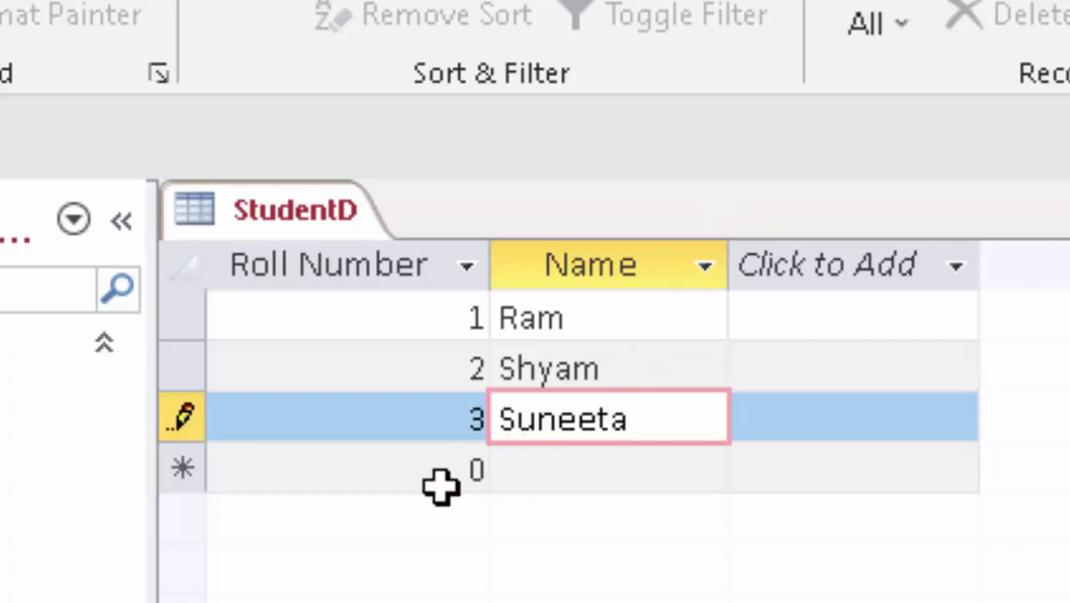
{"action": "key", "text": "Tab"}
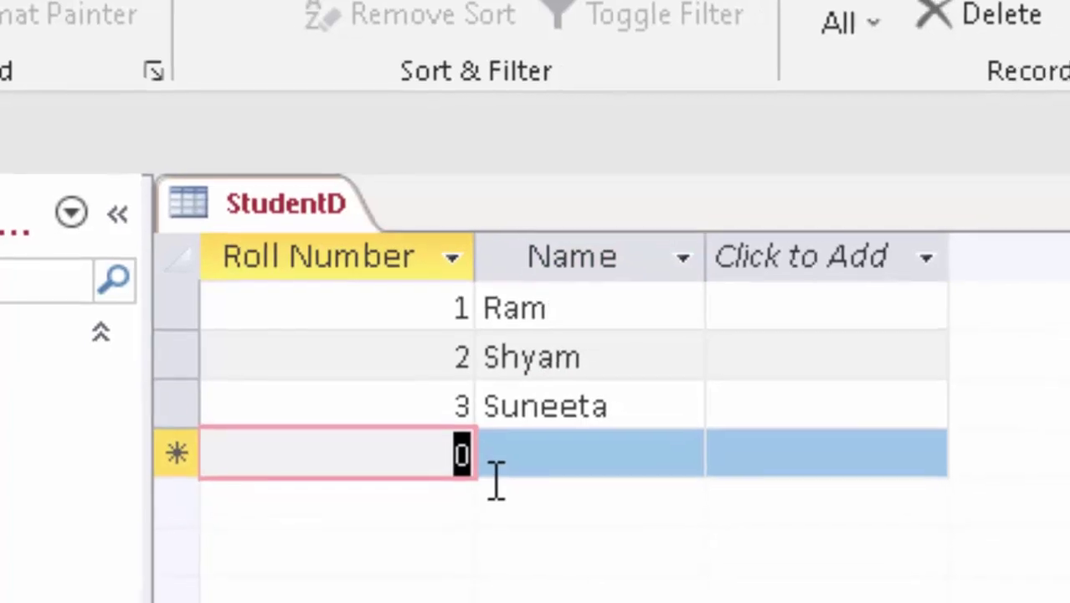
{"action": "key", "text": "BackSpace"}
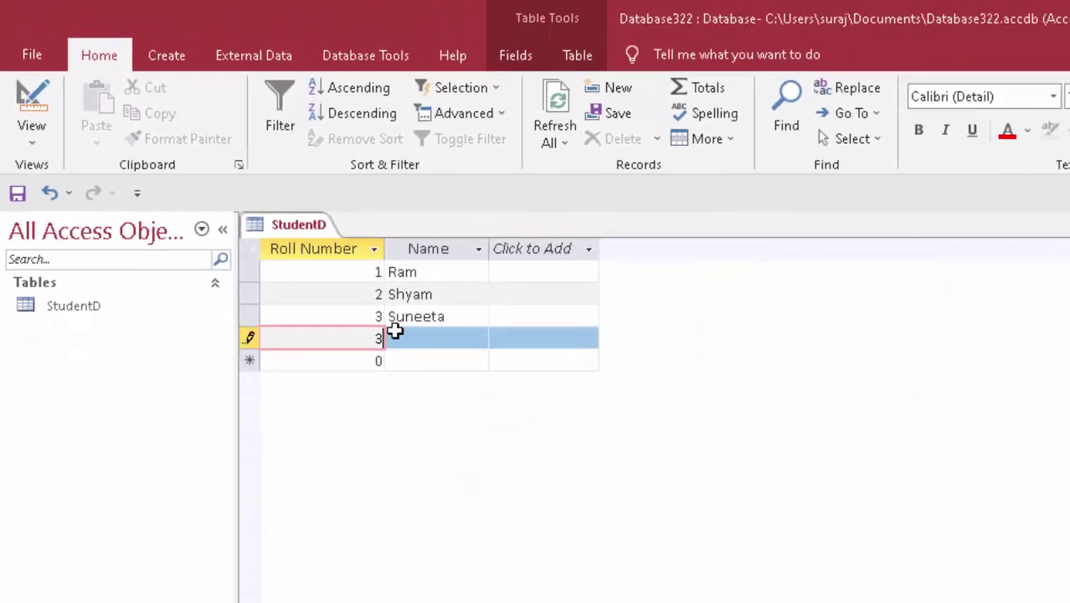
Give the new record a student name and try to save it with roll number 3.
{"action": "left_click", "coordinate": [395, 335]}
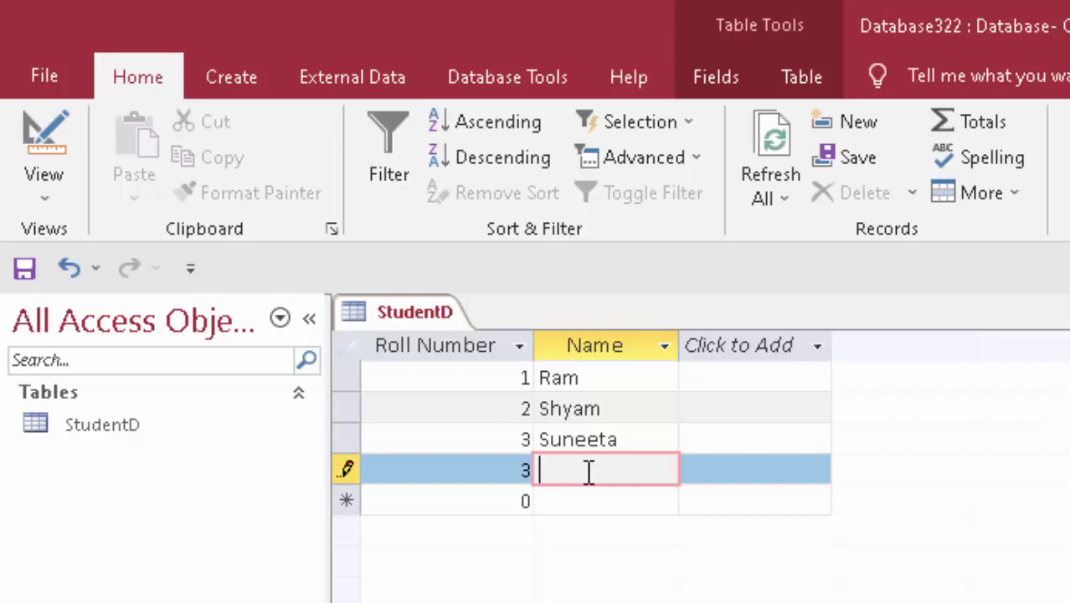
{"action": "type", "text": "Sun"}
{"action": "type", "text": "eeta"}
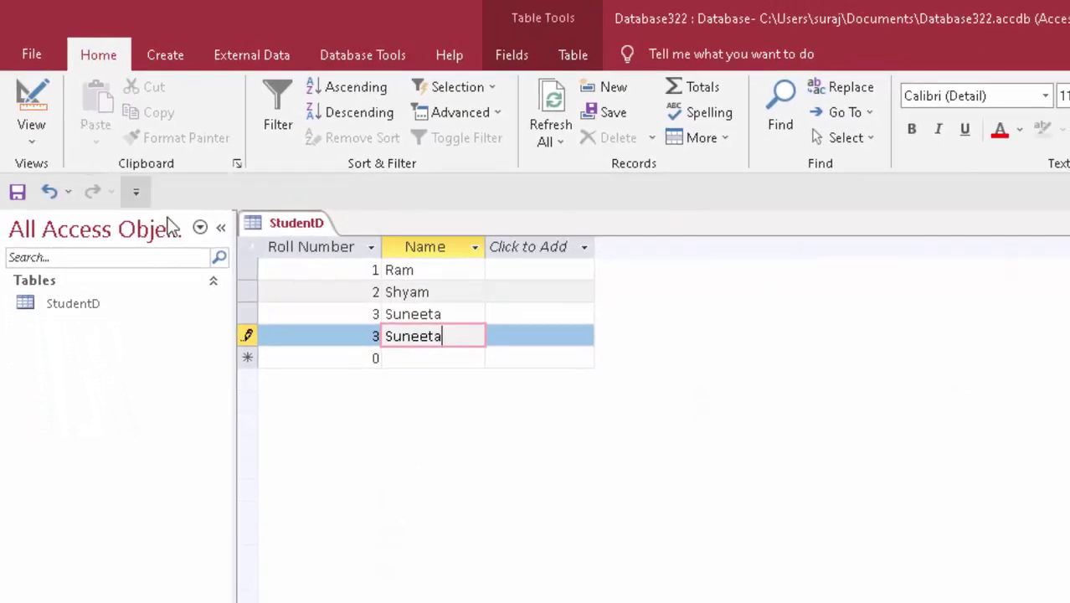
{"action": "left_click", "coordinate": [18, 191]}
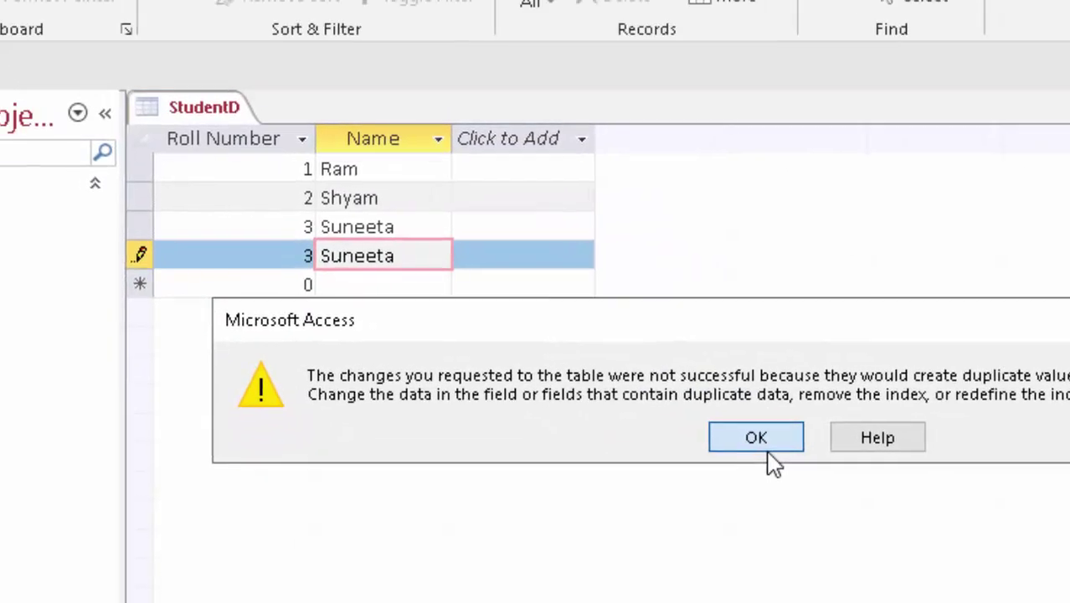
Retry committing the duplicate roll number 3, dismissing each duplicate-values error.
{"action": "left_click", "coordinate": [516, 222]}
{"action": "left_click", "coordinate": [507, 500]}
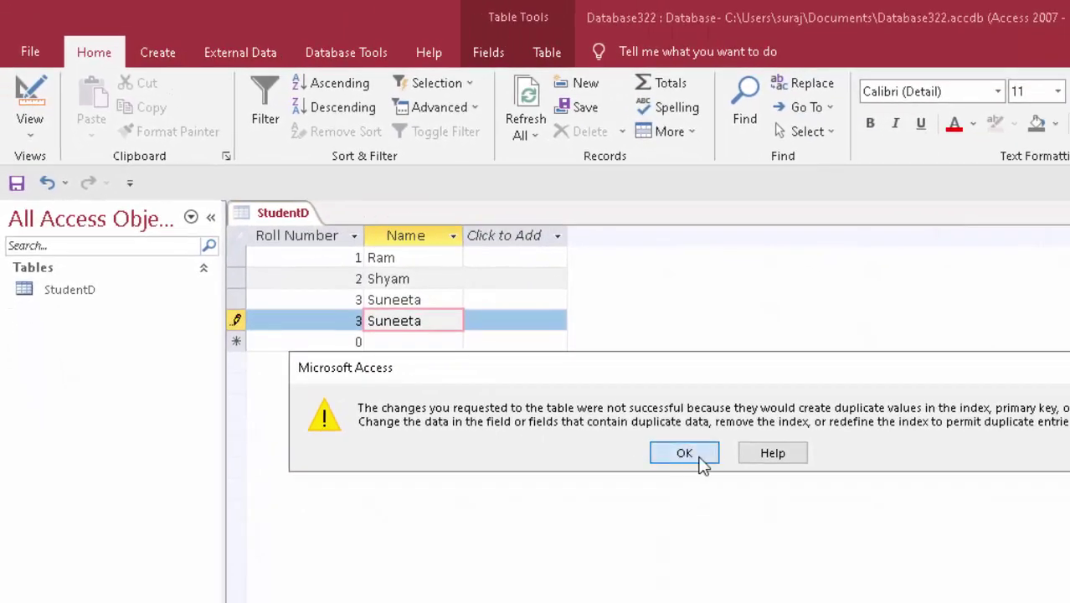
{"action": "left_click", "coordinate": [701, 460]}
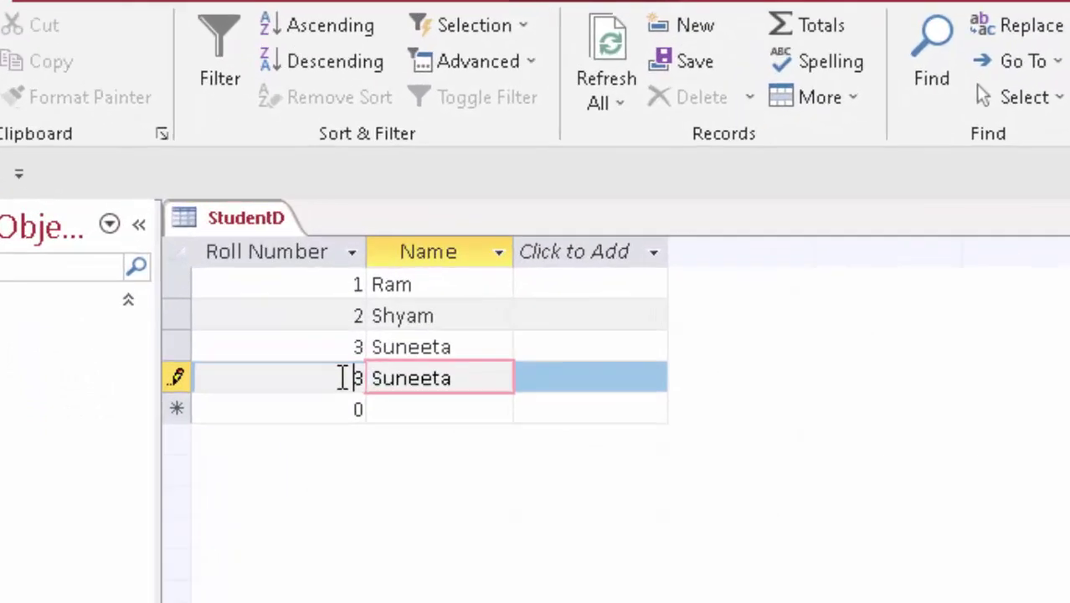
{"action": "double_click", "coordinate": [344, 378]}
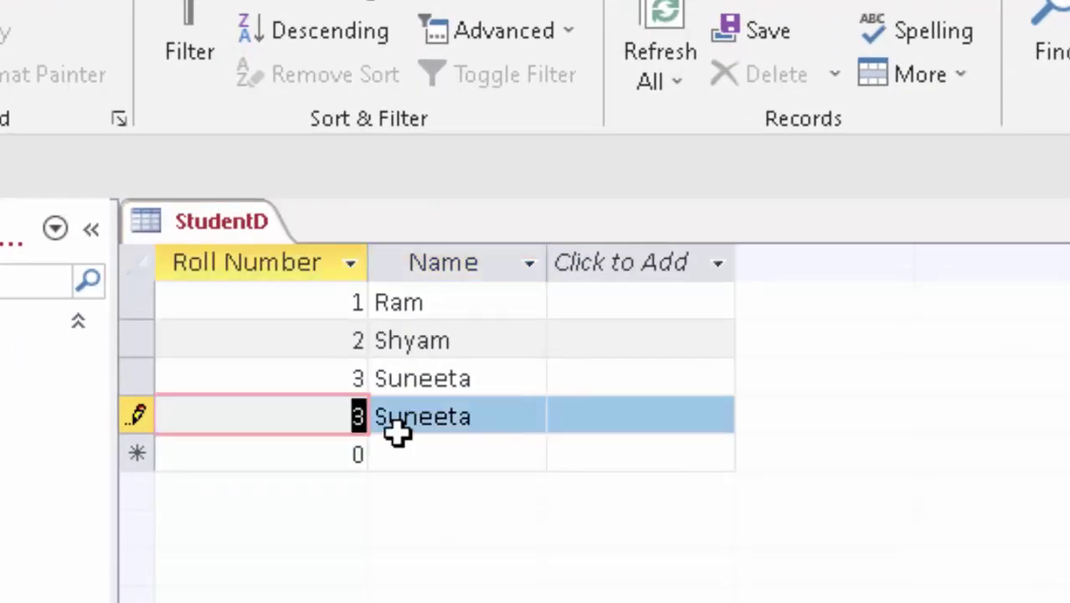
{"action": "left_click", "coordinate": [264, 453]}
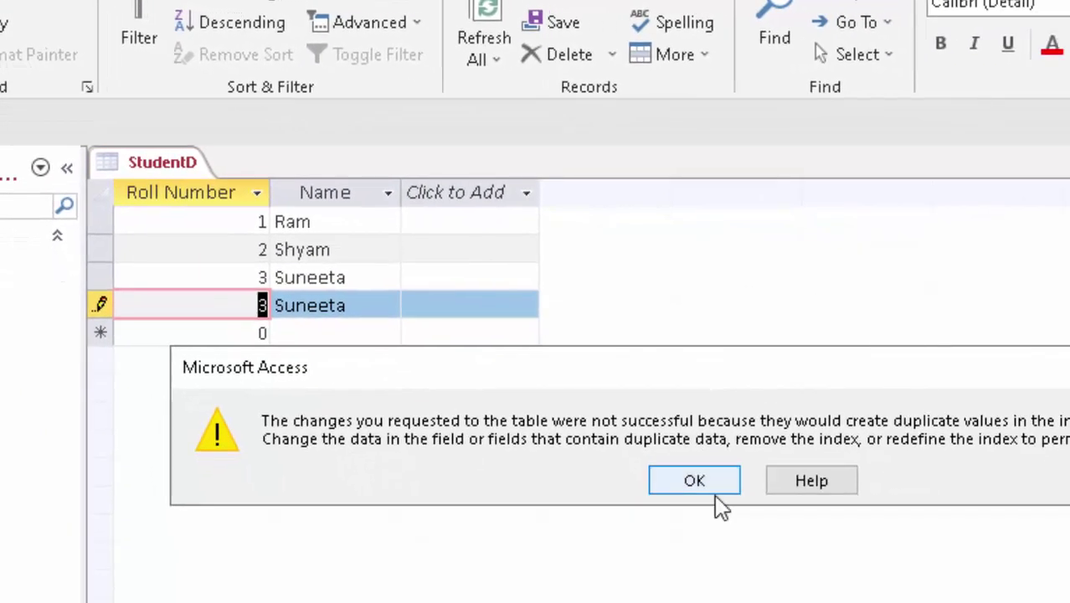
{"action": "left_click", "coordinate": [719, 480]}
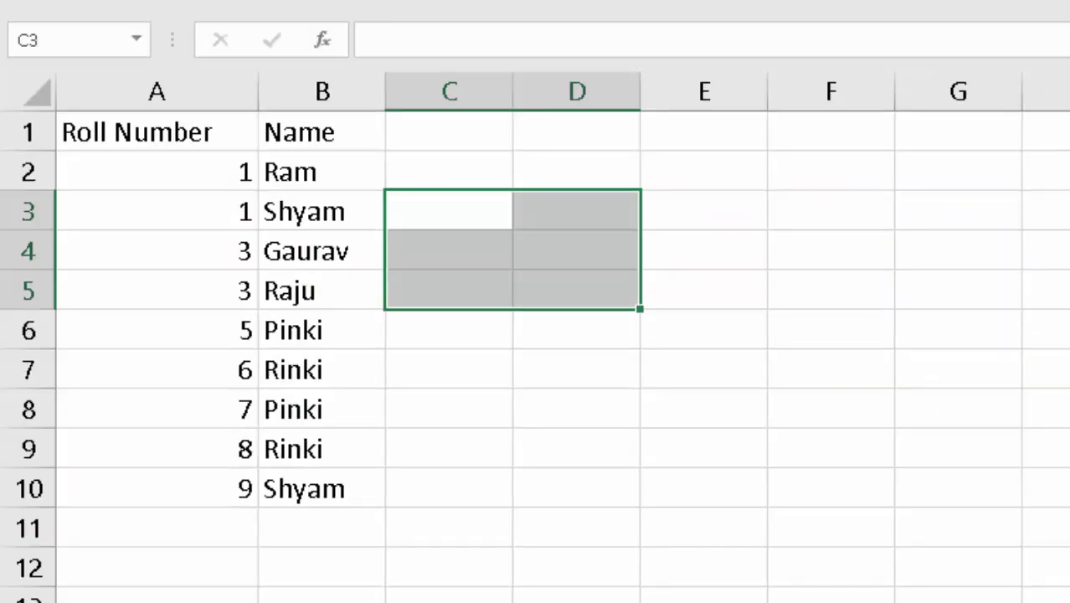
{"action": "mouse_move", "coordinate": [97, 185]}
{"action": "left_mouse_down"}
{"action": "mouse_move", "coordinate": [279, 373]}
{"action": "mouse_move", "coordinate": [298, 498]}
{"action": "left_mouse_up"}
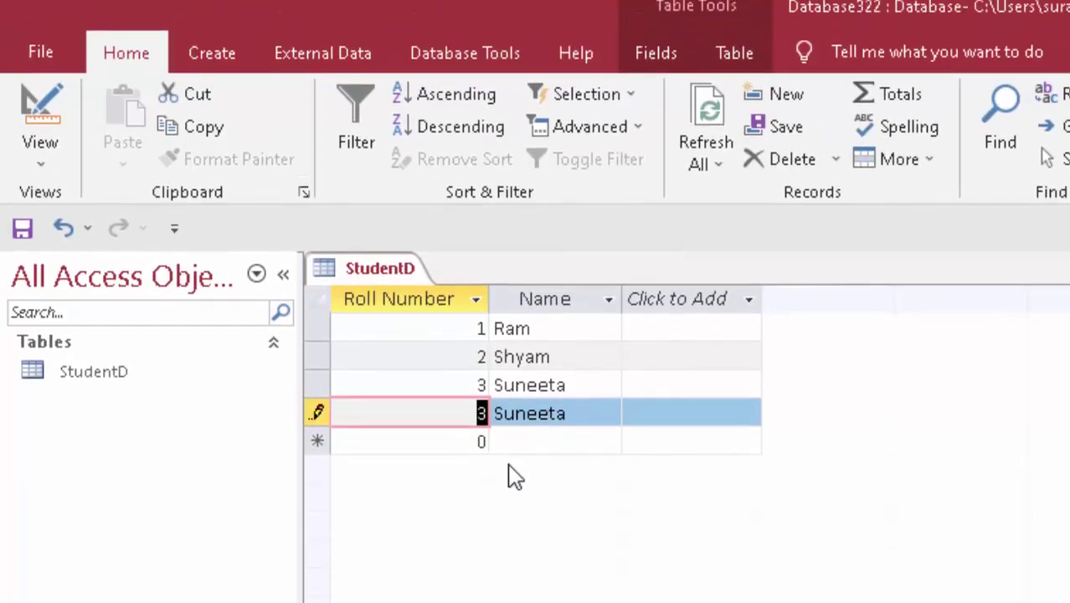
Renumber the duplicate record to 4 and add record 5 with a student name.
{"action": "key", "text": "BackSpace"}
{"action": "type", "text": "4"}
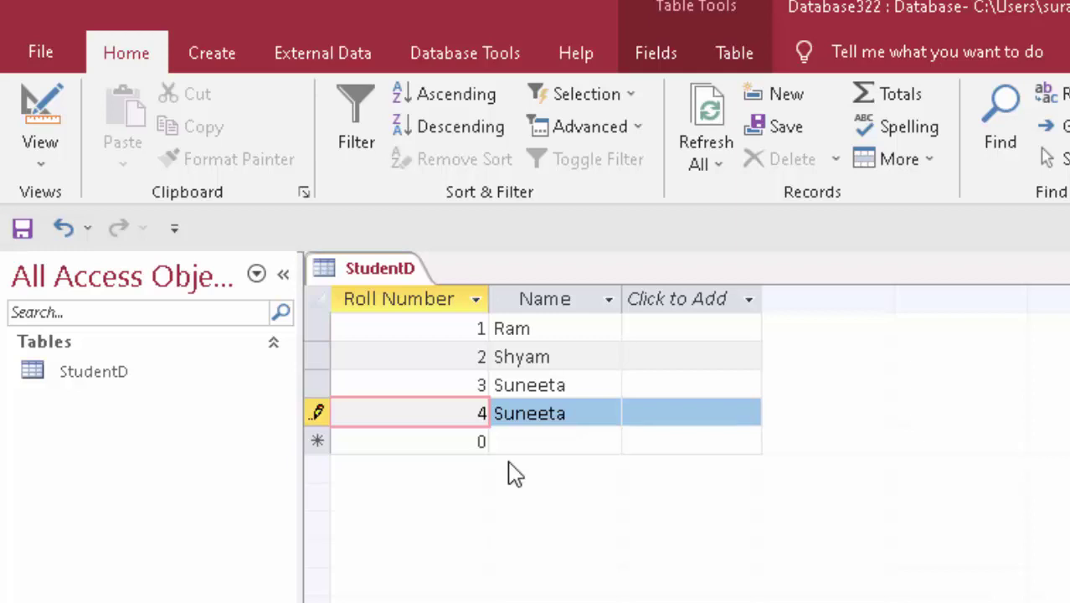
{"action": "key", "text": "Tab"}
{"action": "key", "text": "Tab"}
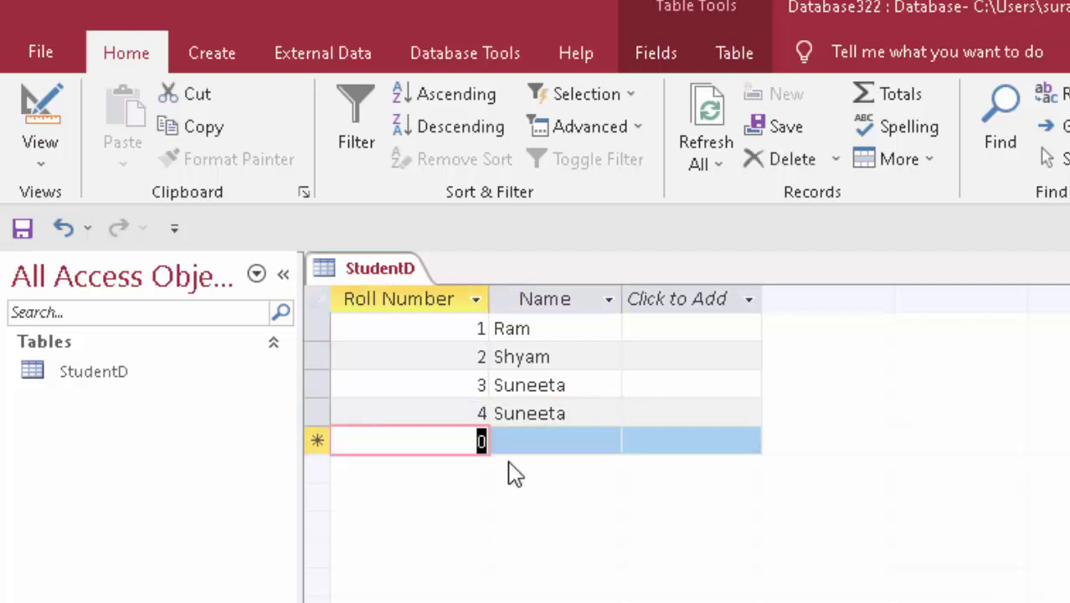
{"action": "type", "text": "5"}
{"action": "key", "text": "Tab"}
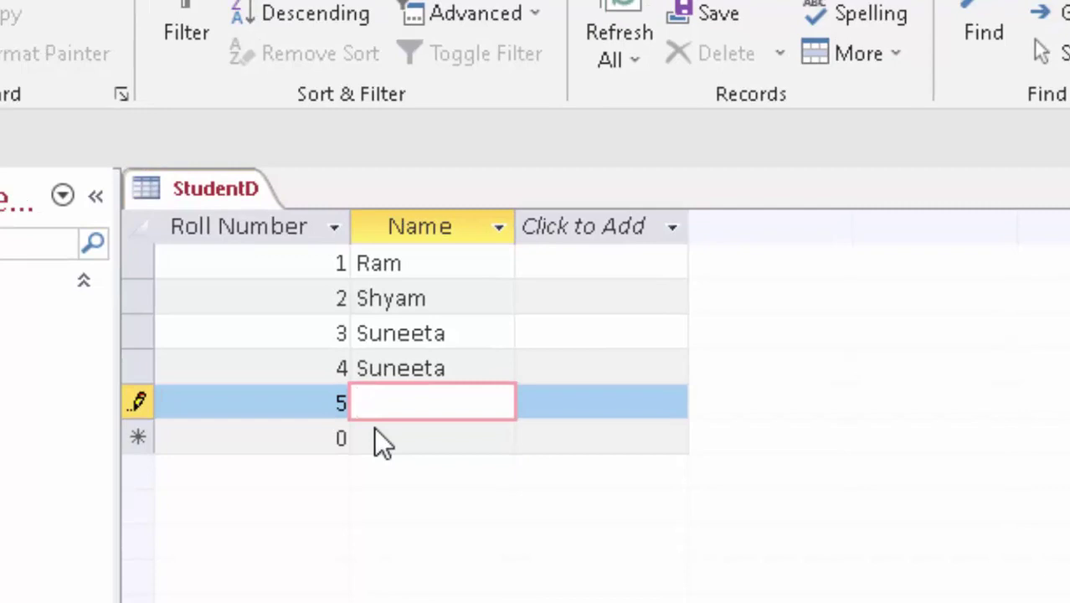
{"action": "type", "text": "Sun"}
{"action": "type", "text": "eeta"}
{"action": "key", "text": "Tab"}
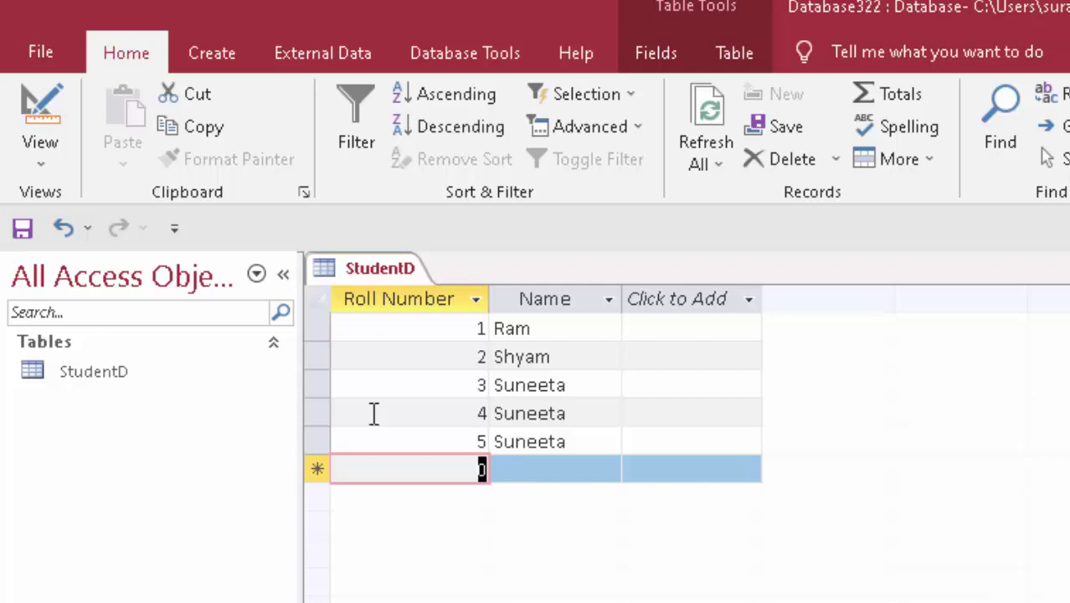
Replace the names in records 5 and 4 with new student names and save.
{"action": "left_click_drag", "start_coordinate": [584, 439], "coordinate": [465, 436]}
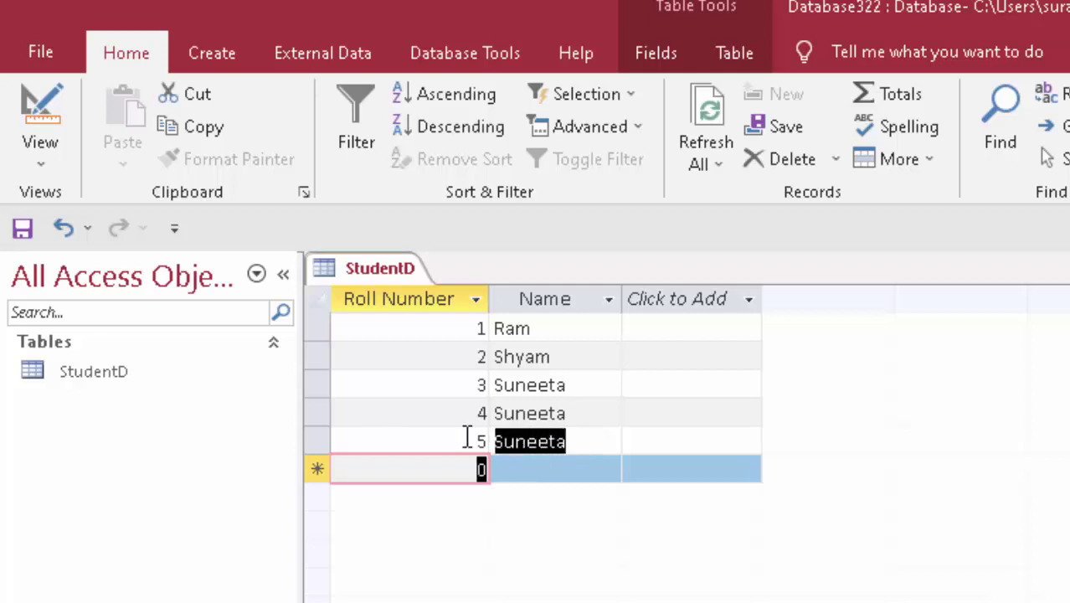
{"action": "key", "text": "BackSpace"}
{"action": "type", "text": "Zoya"}
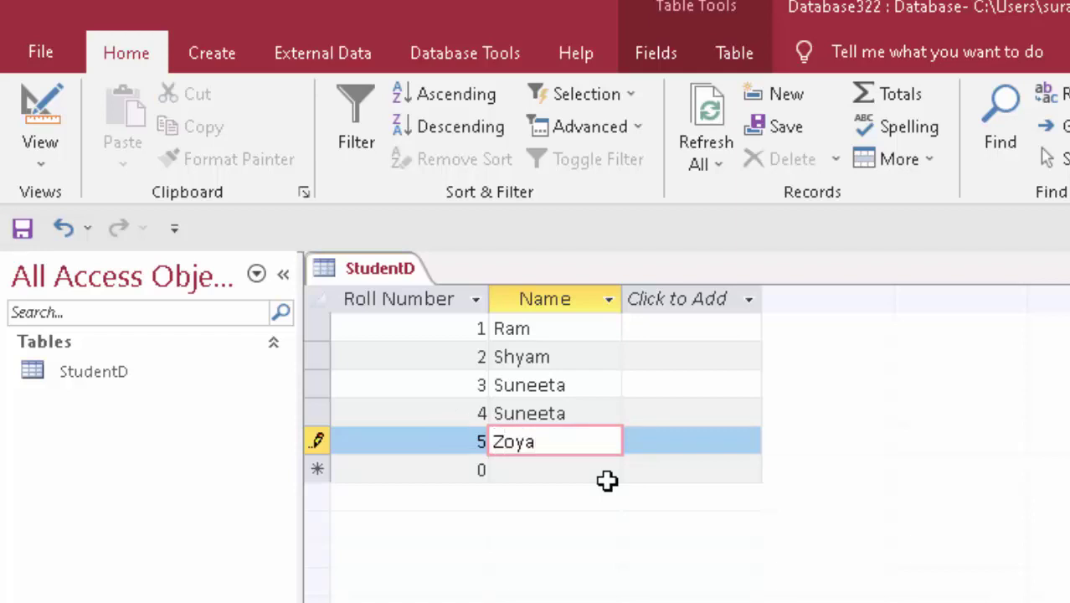
{"action": "left_click_drag", "start_coordinate": [583, 414], "coordinate": [450, 417]}
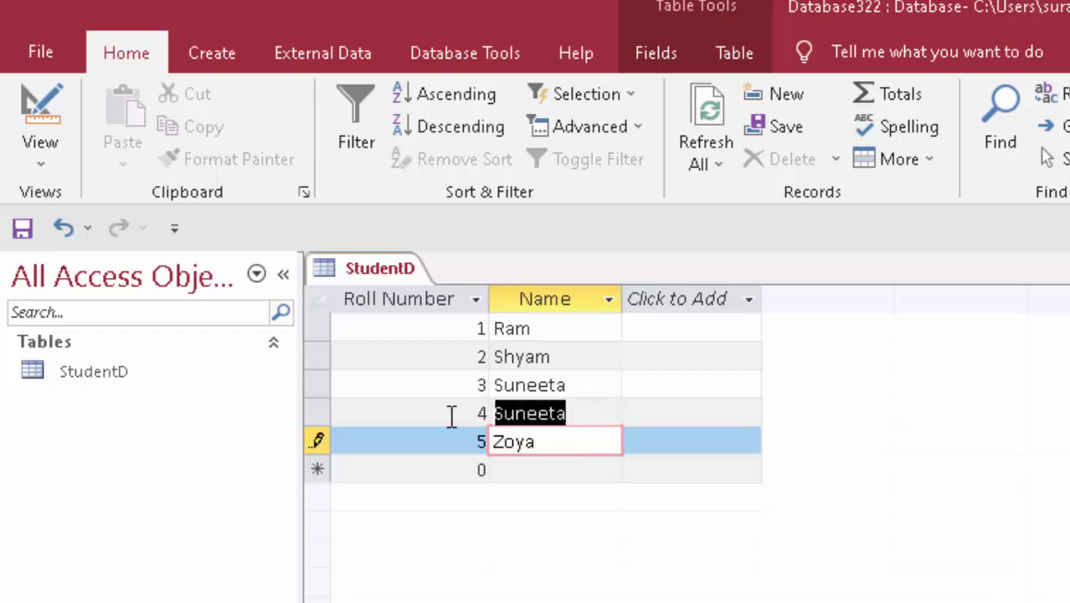
{"action": "key", "text": "Delete"}
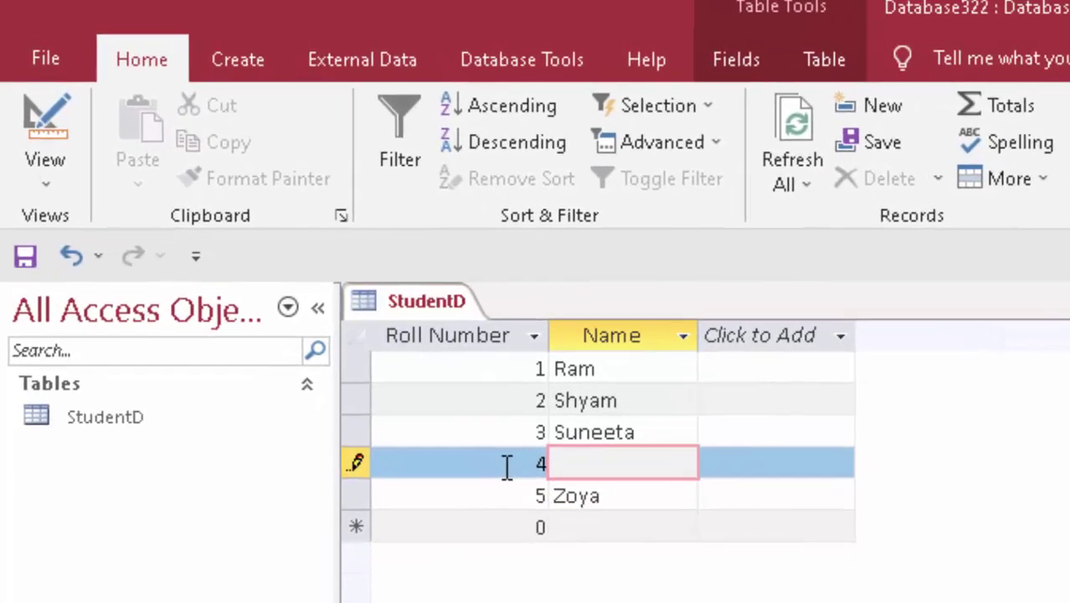
{"action": "type", "text": "H"}
{"action": "type", "text": "eem"}
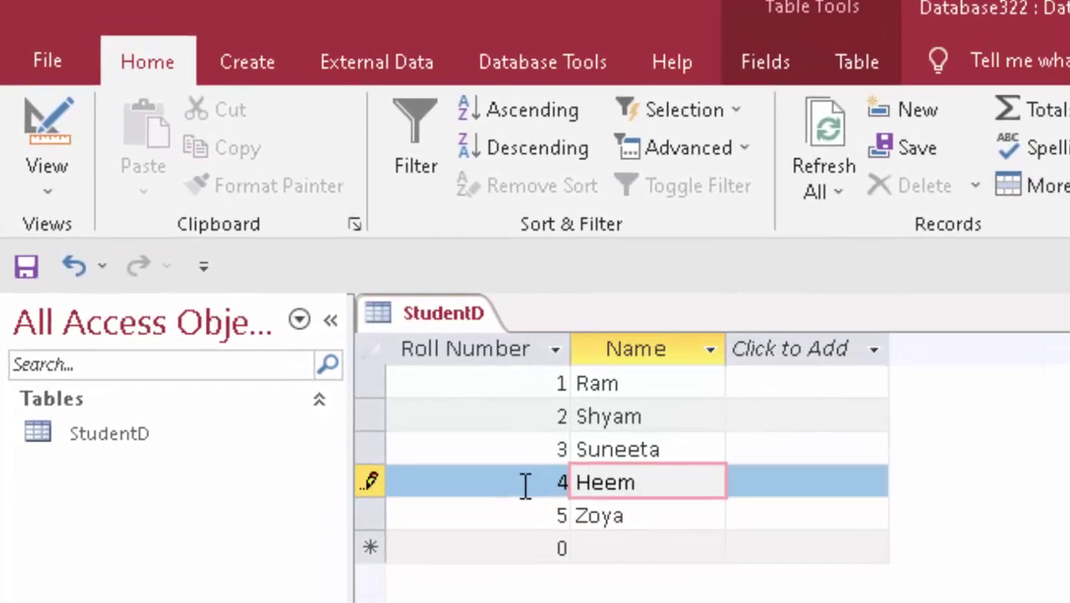
{"action": "key", "text": "BackSpace"}
{"action": "type", "text": "na"}
{"action": "left_click", "coordinate": [26, 266]}
In Design View set Name as the primary key, then save and return to Datasheet View.
{"action": "left_click", "coordinate": [43, 189]}
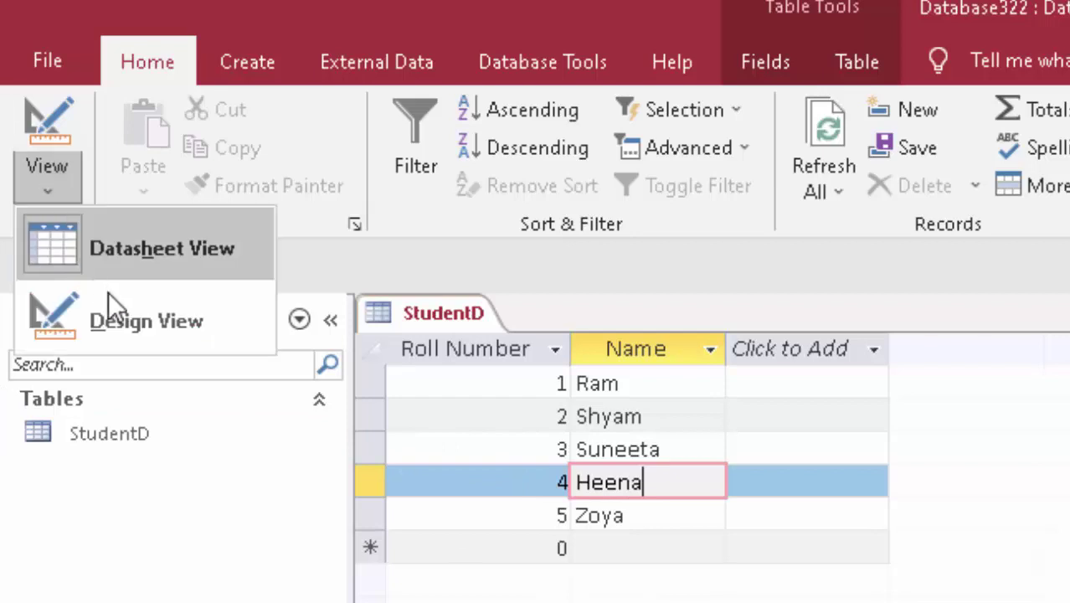
{"action": "left_click", "coordinate": [113, 306]}
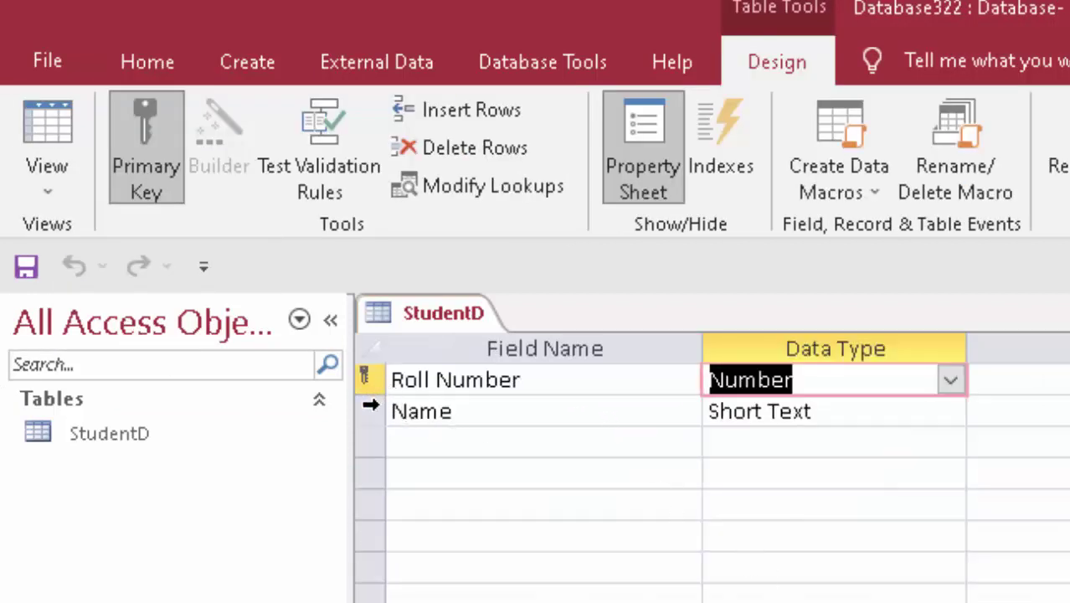
{"action": "left_click", "coordinate": [373, 404]}
{"action": "left_click", "coordinate": [154, 100]}
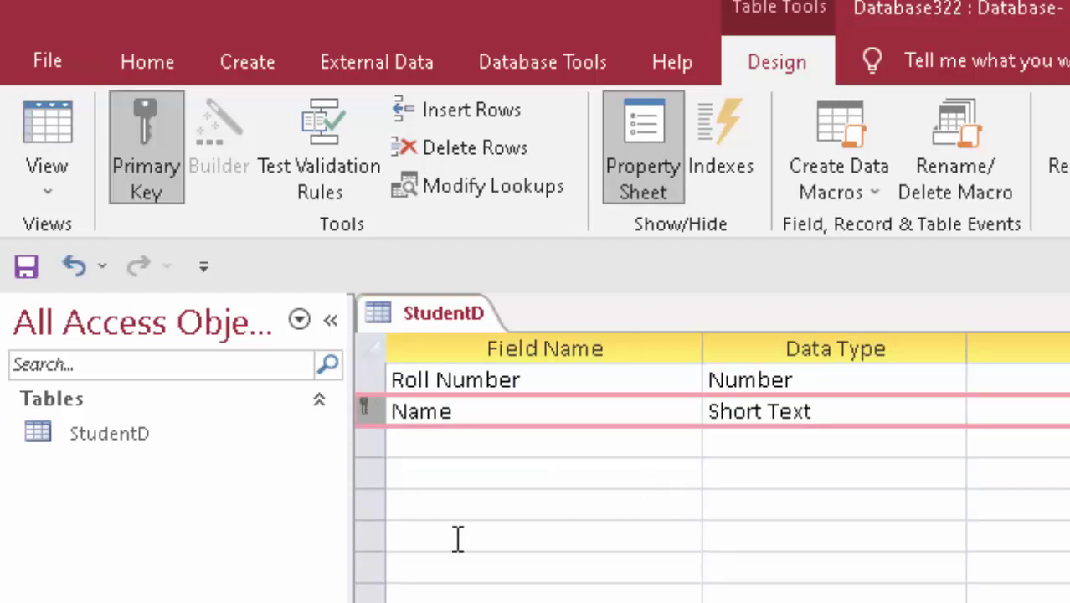
{"action": "left_click", "coordinate": [32, 117]}
{"action": "key", "text": "Return"}
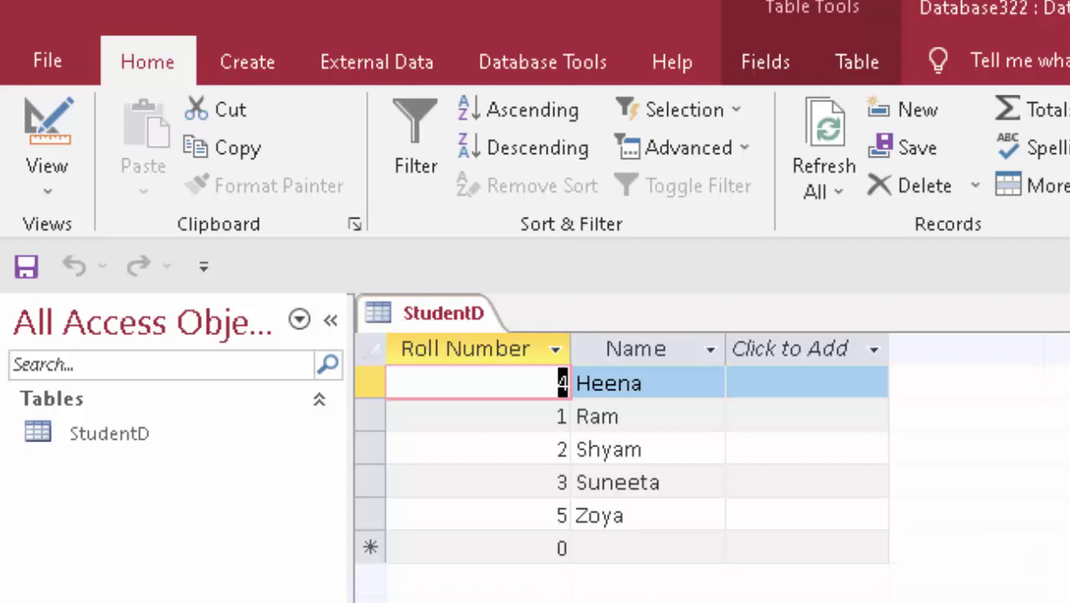
Enter a new row with Name Zoya and Roll Number 6, then dismiss the duplicate-value error.
{"action": "left_click", "coordinate": [612, 548]}
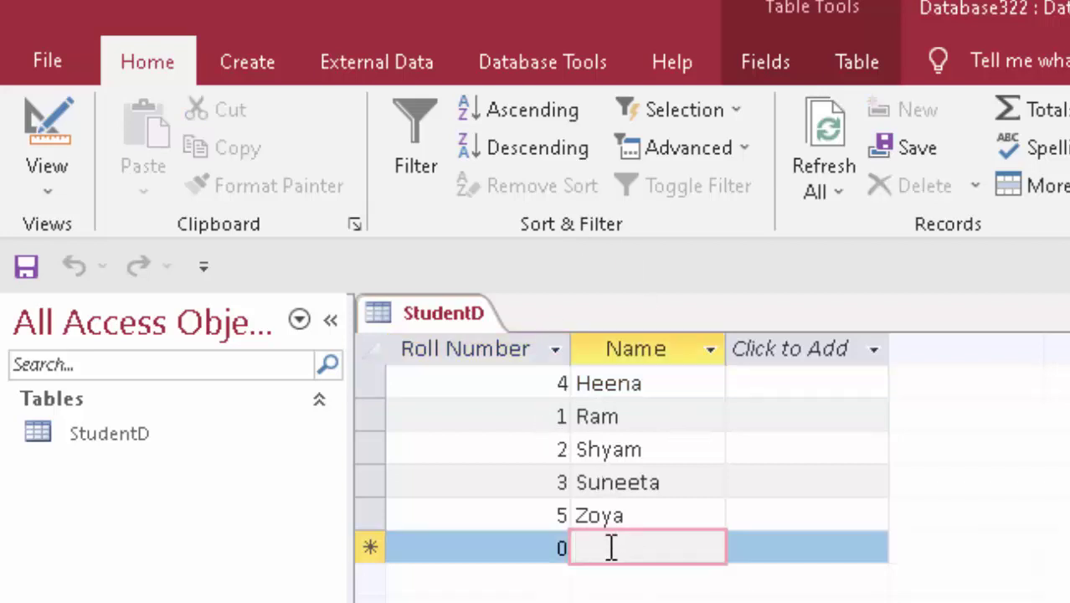
{"action": "type", "text": "Zoy"}
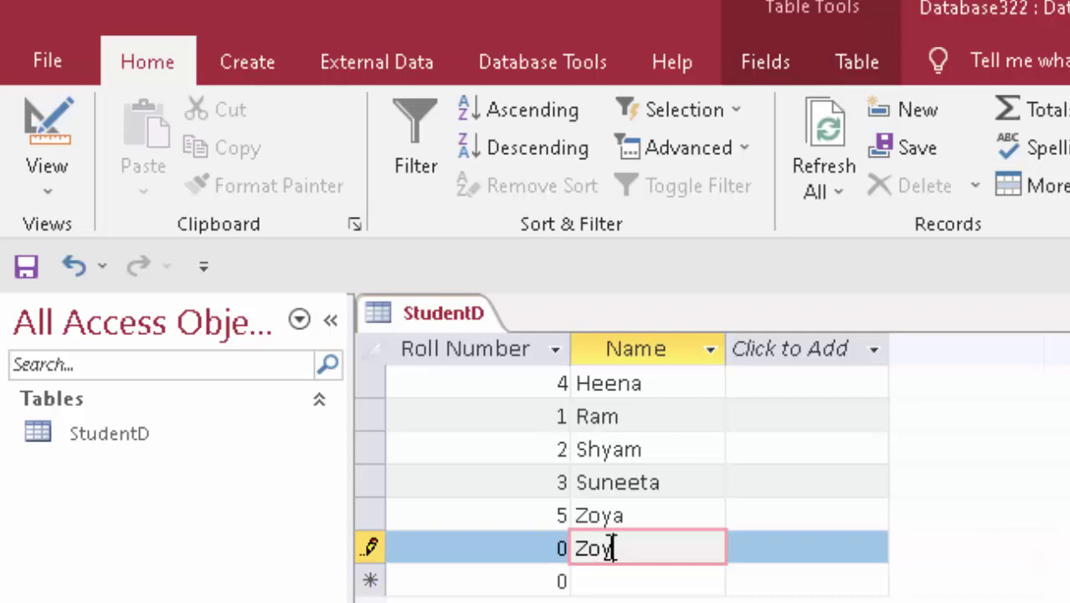
{"action": "type", "text": "a"}
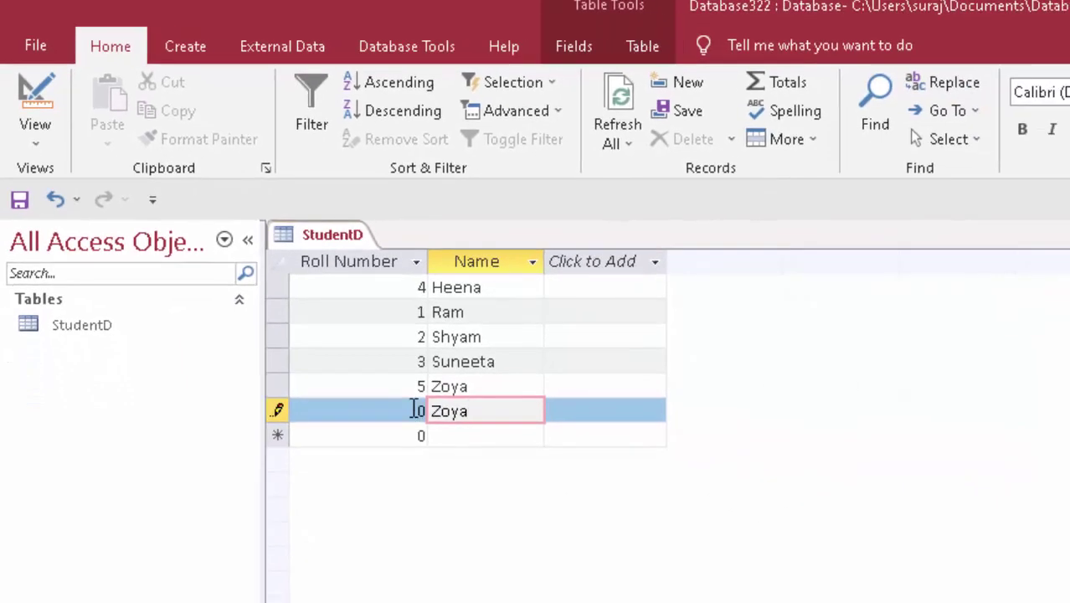
{"action": "double_click", "coordinate": [421, 411]}
{"action": "key", "text": "BackSpace"}
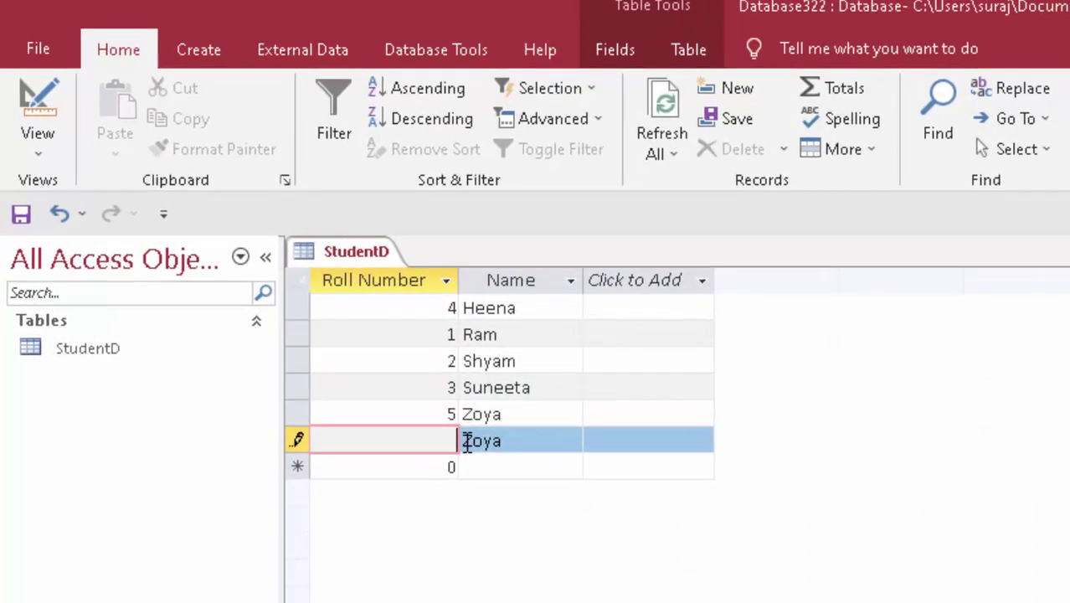
{"action": "type", "text": "6"}
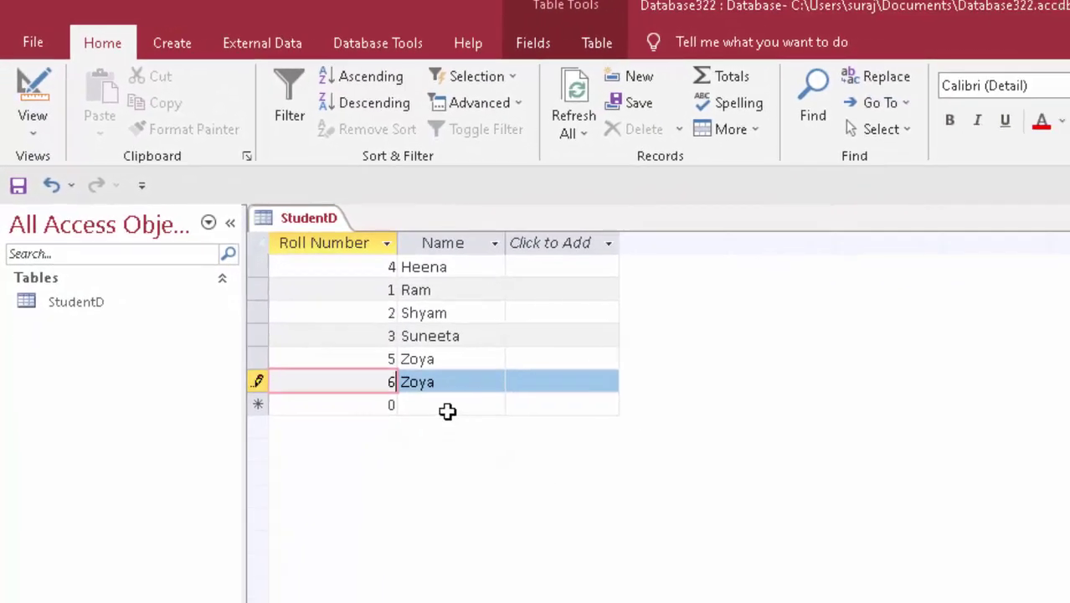
{"action": "left_click", "coordinate": [490, 461]}
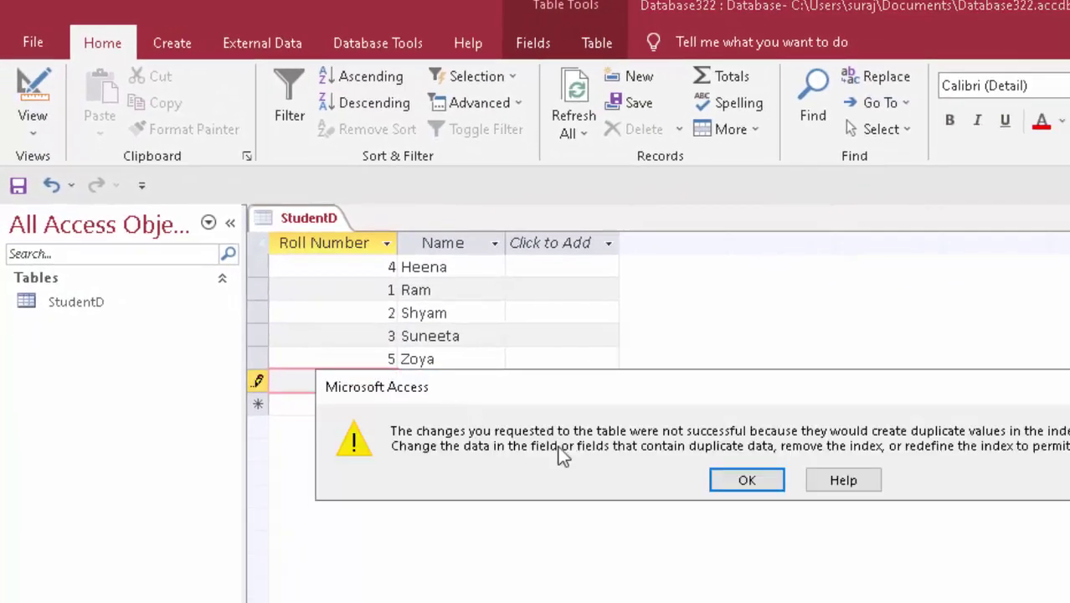
{"action": "left_click", "coordinate": [722, 483]}
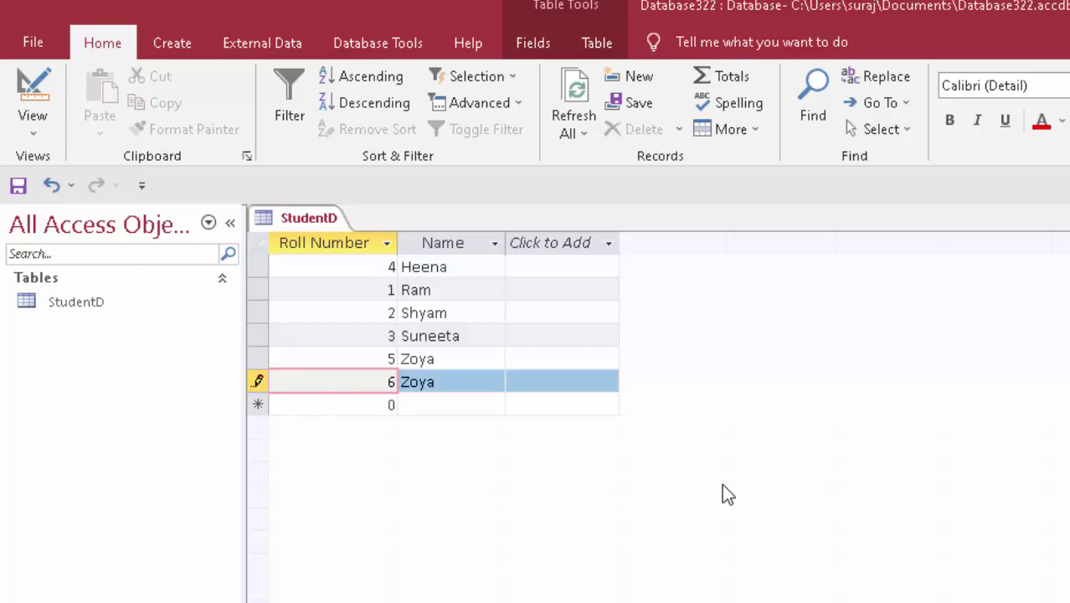